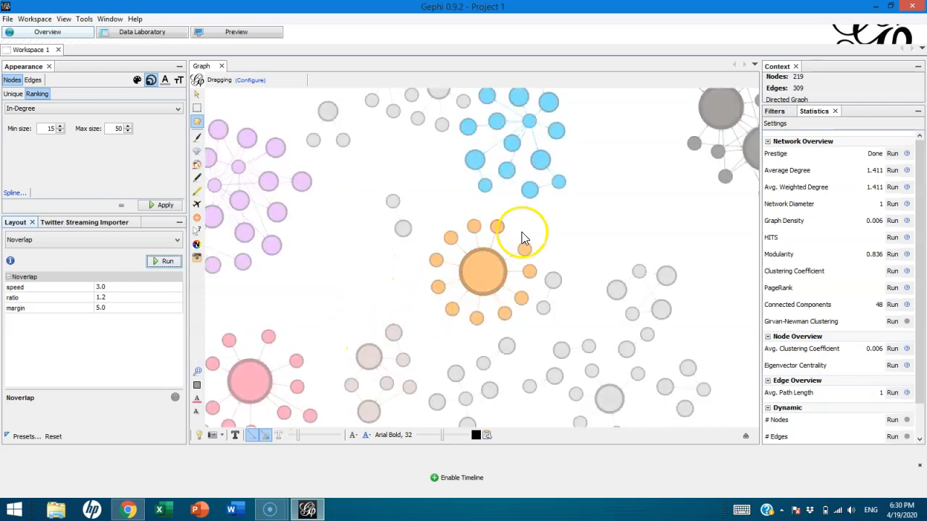
Move a small outer node of the orange cluster away from its hub and return it to its place
{"action": "left_click_drag", "start_coordinate": [436, 261], "coordinate": [417, 266]}
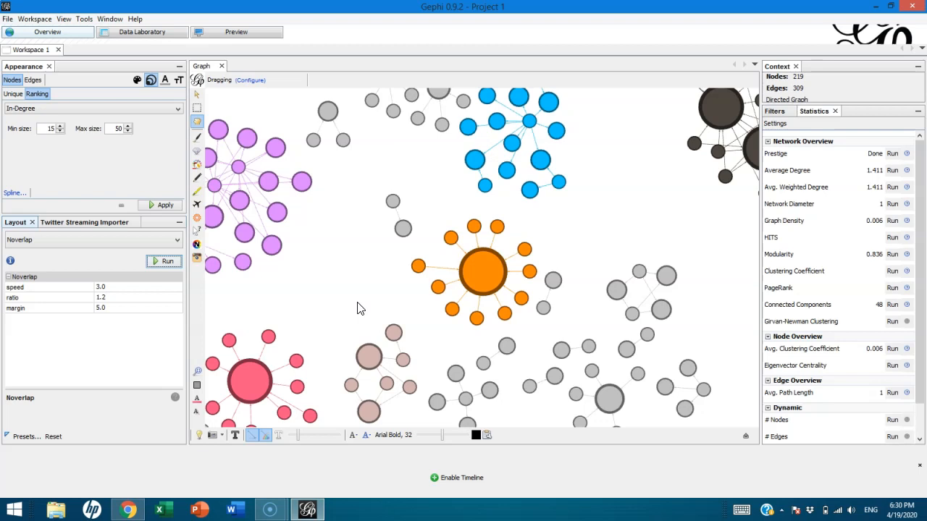
{"action": "left_click_drag", "start_coordinate": [423, 268], "coordinate": [438, 266]}
{"action": "left_click_drag", "start_coordinate": [703, 101], "coordinate": [511, 225]}
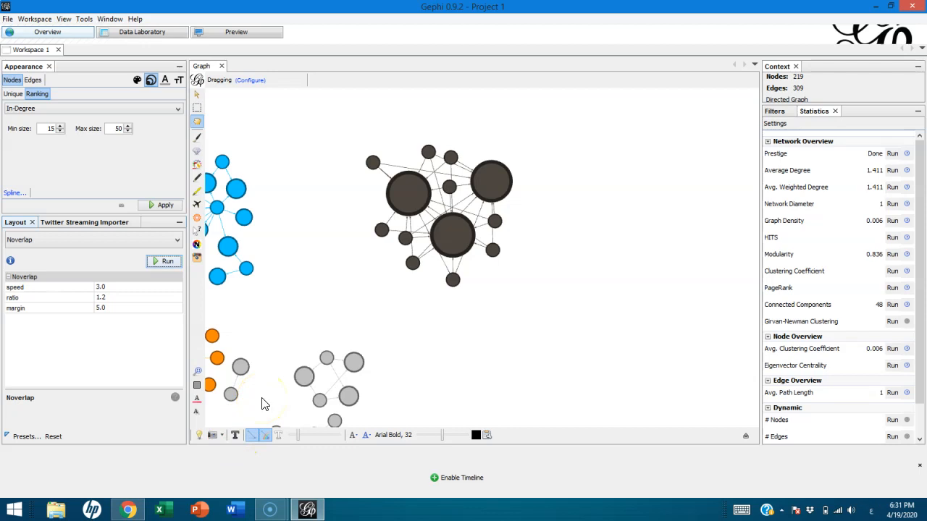
Show the node labels on the graph and reduce their size so they overlap less
{"action": "left_click", "coordinate": [234, 436]}
{"action": "left_click_drag", "start_coordinate": [307, 310], "coordinate": [383, 350]}
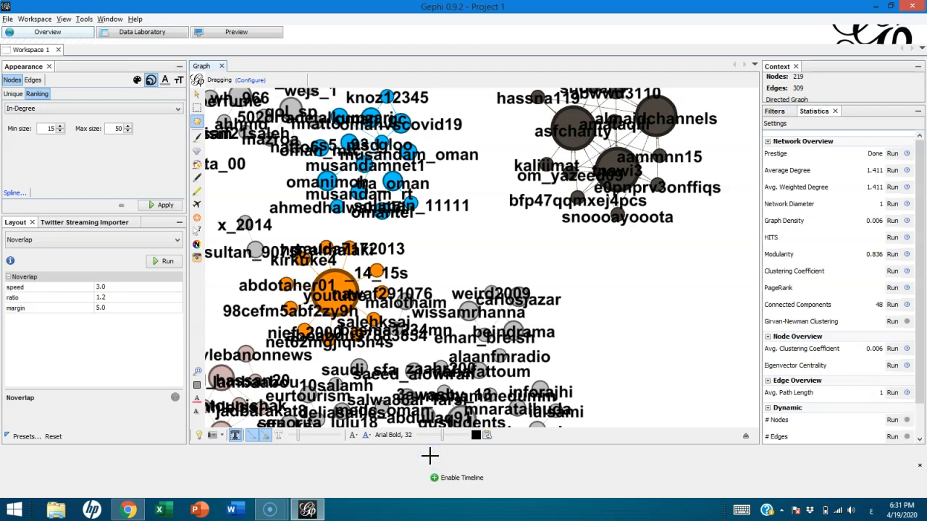
{"action": "left_click", "coordinate": [455, 449]}
{"action": "left_click", "coordinate": [439, 439]}
{"action": "mouse_move", "coordinate": [439, 439]}
{"action": "left_mouse_down"}
{"action": "mouse_move", "coordinate": [427, 436]}
{"action": "mouse_move", "coordinate": [487, 434]}
{"action": "mouse_move", "coordinate": [379, 436]}
{"action": "mouse_move", "coordinate": [427, 444]}
{"action": "left_mouse_up"}
{"action": "left_click_drag", "start_coordinate": [472, 233], "coordinate": [522, 215]}
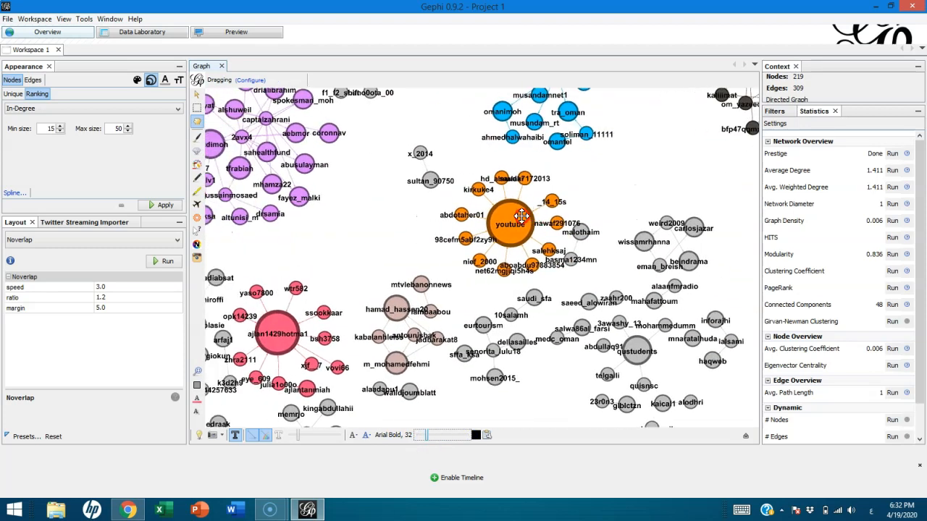
Increase the edge weight scale to thicken the edges and arrows across the whole graph
{"action": "left_click_drag", "start_coordinate": [228, 309], "coordinate": [356, 266]}
{"action": "left_click_drag", "start_coordinate": [445, 196], "coordinate": [414, 219]}
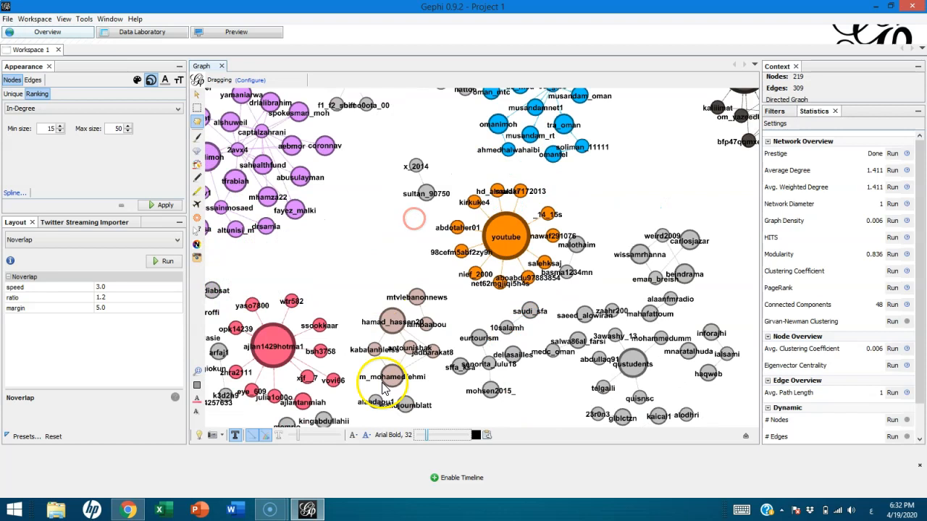
{"action": "mouse_move", "coordinate": [300, 434]}
{"action": "left_mouse_down"}
{"action": "mouse_move", "coordinate": [356, 434]}
{"action": "mouse_move", "coordinate": [308, 433]}
{"action": "left_mouse_up"}
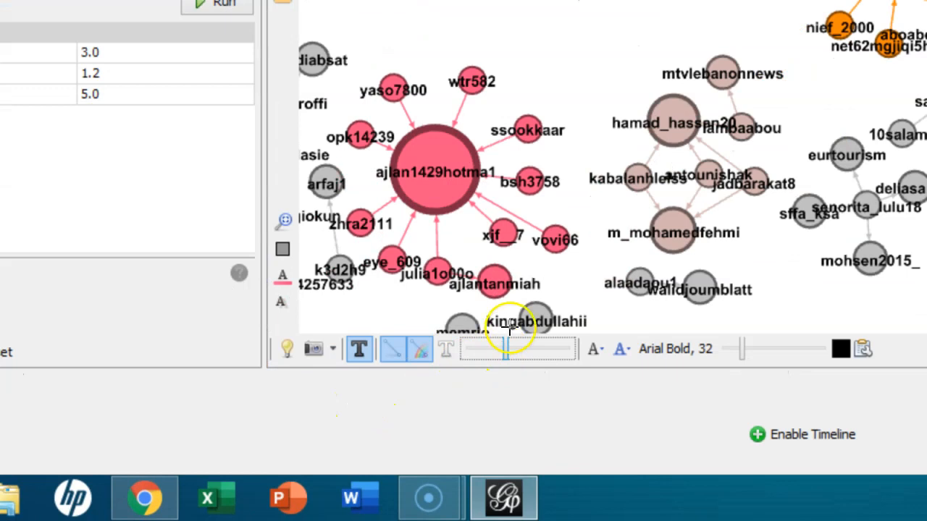
{"action": "left_click_drag", "start_coordinate": [495, 147], "coordinate": [524, 174]}
{"action": "left_click_drag", "start_coordinate": [398, 101], "coordinate": [422, 118]}
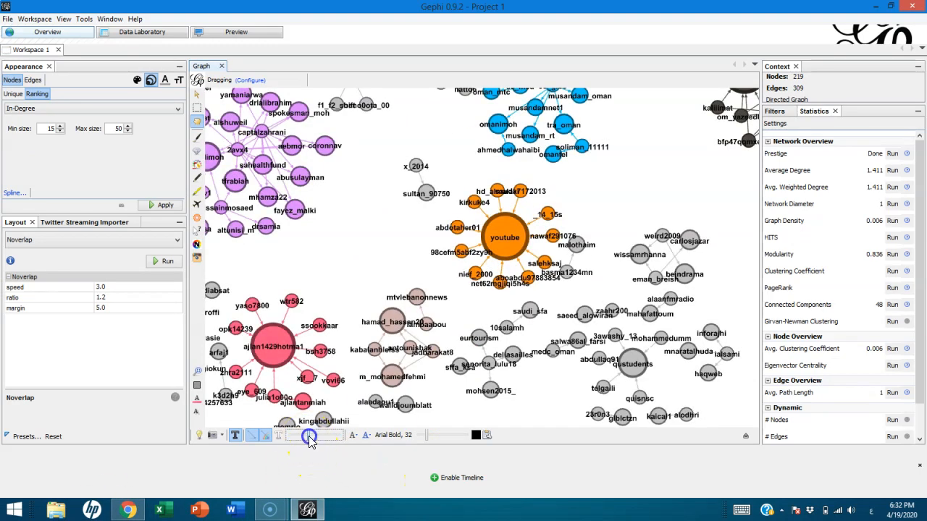
{"action": "left_click_drag", "start_coordinate": [311, 439], "coordinate": [330, 457]}
{"action": "scroll", "coordinate": [352, 269], "scroll_direction": "down", "scroll_amount": 6}
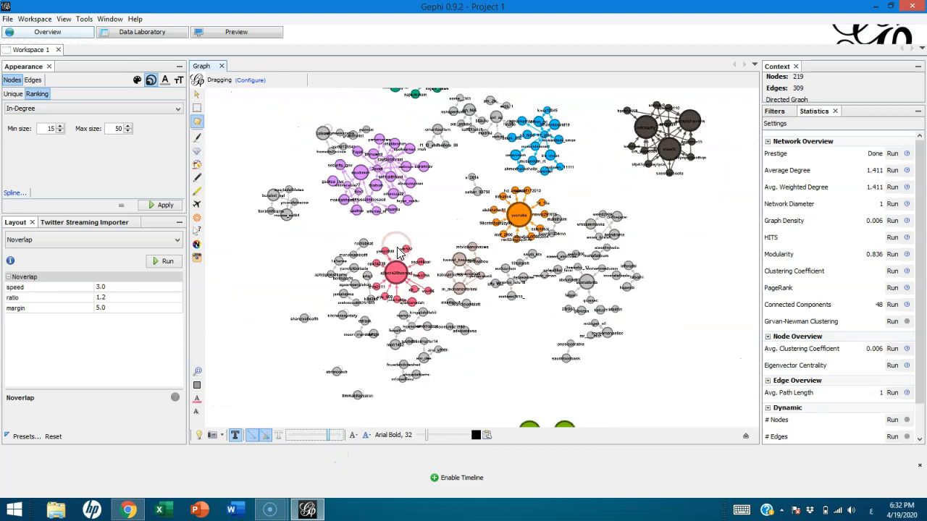
{"action": "mouse_move", "coordinate": [642, 182]}
{"action": "left_mouse_down"}
{"action": "mouse_move", "coordinate": [601, 227]}
{"action": "mouse_move", "coordinate": [629, 178]}
{"action": "left_mouse_up"}
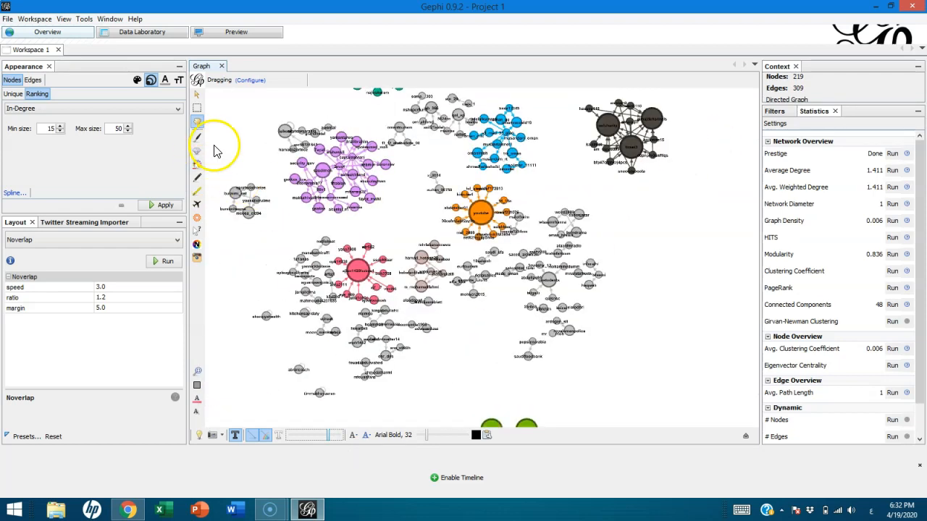
Switch to the graph preview and refresh it to render the current layout and colours
{"action": "left_click", "coordinate": [245, 26]}
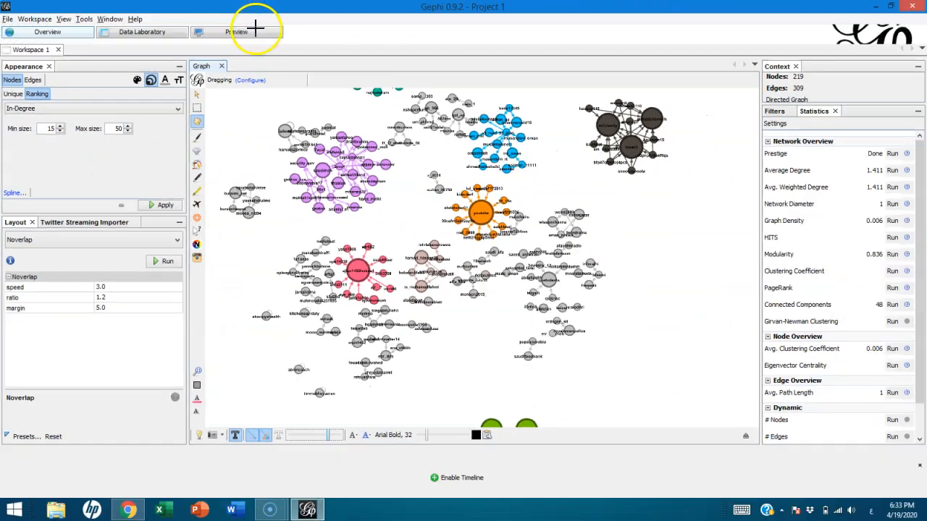
{"action": "left_click", "coordinate": [239, 36]}
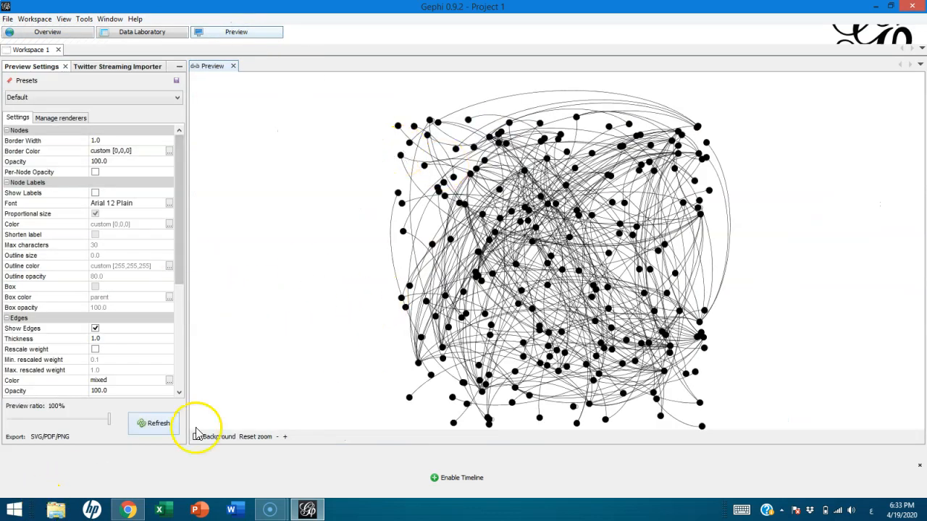
{"action": "left_click", "coordinate": [153, 425]}
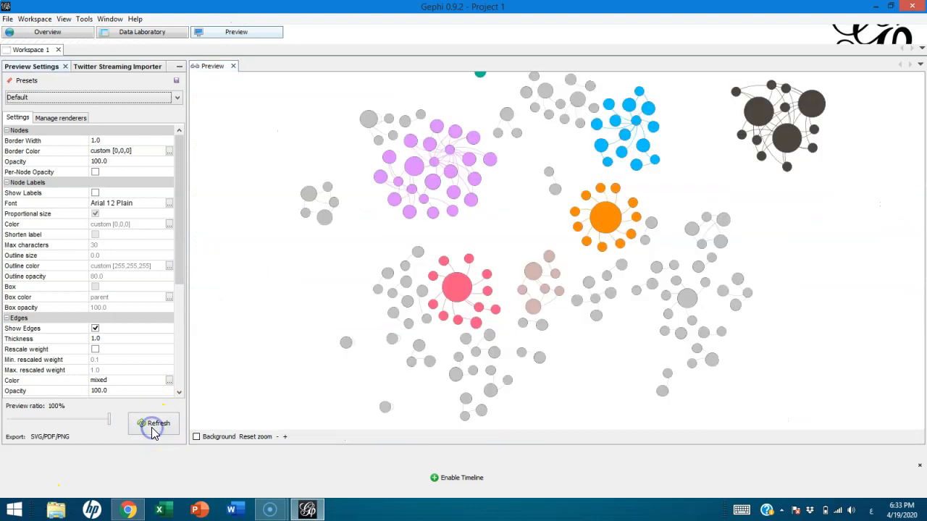
{"action": "left_click", "coordinate": [494, 255]}
{"action": "left_click_drag", "start_coordinate": [495, 255], "coordinate": [494, 254]}
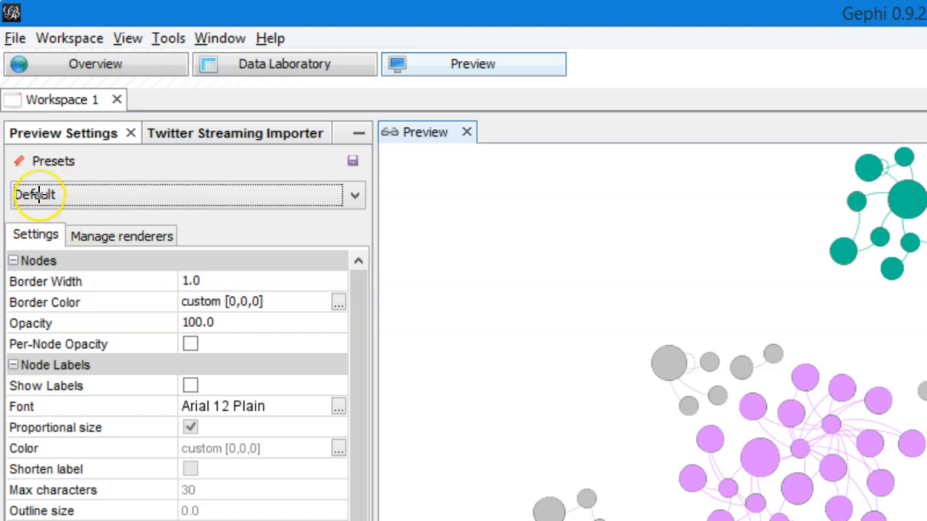
Apply the Default Straight preset to the preview and refresh it
{"action": "left_click_drag", "start_coordinate": [7, 162], "coordinate": [184, 222]}
{"action": "left_click_drag", "start_coordinate": [313, 215], "coordinate": [358, 214]}
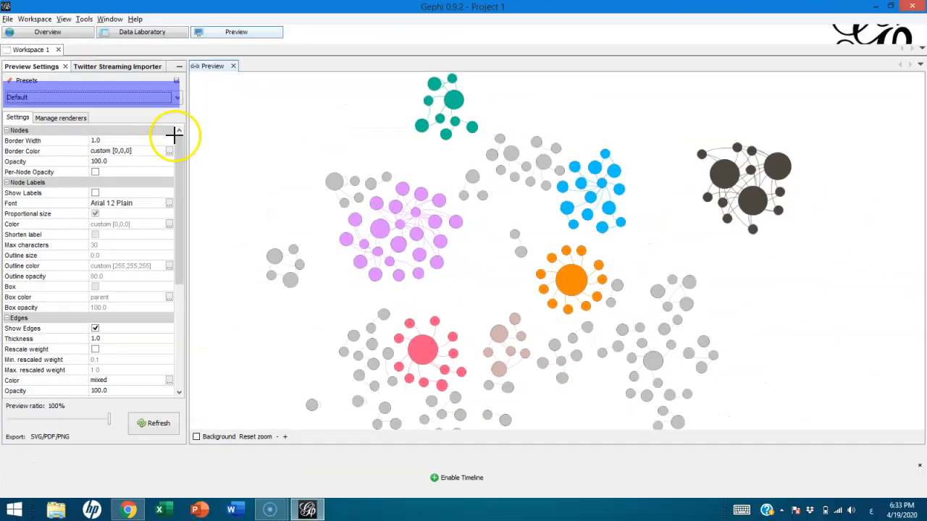
{"action": "left_click", "coordinate": [149, 97]}
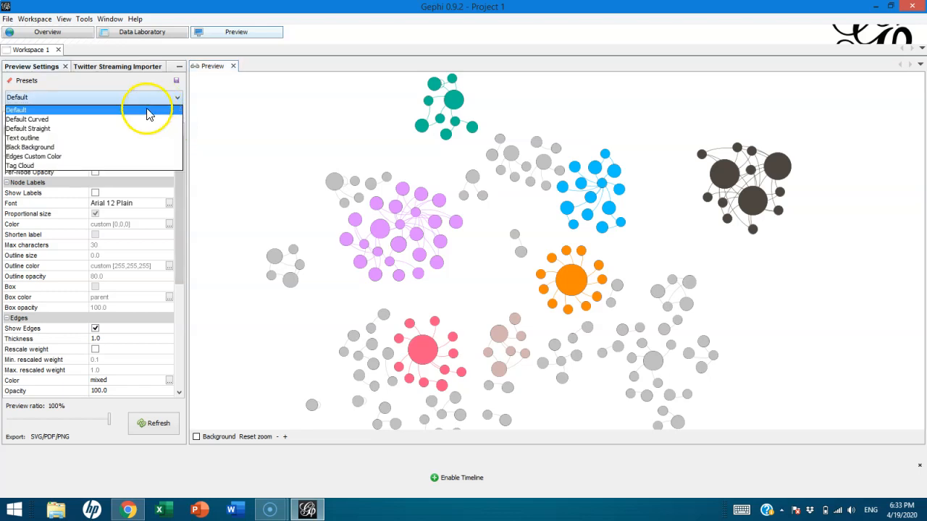
{"action": "left_click", "coordinate": [43, 128]}
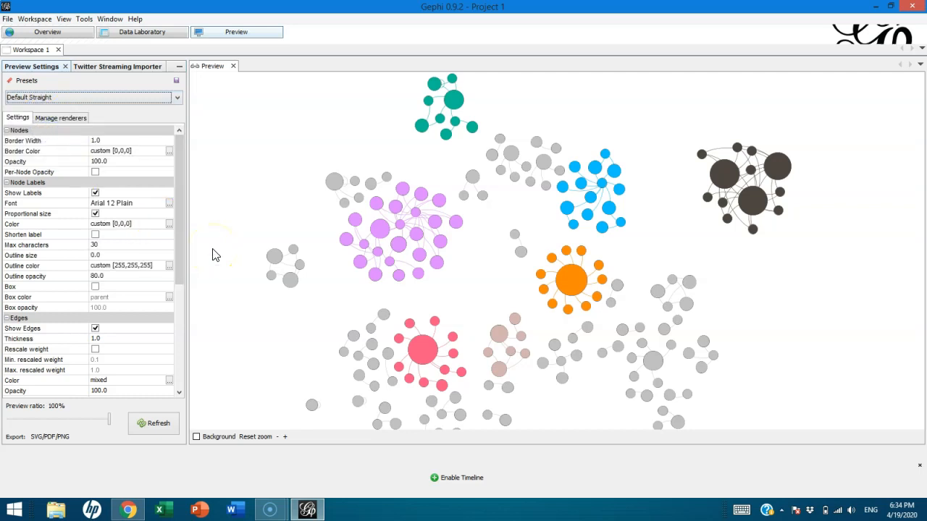
{"action": "left_click", "coordinate": [165, 425]}
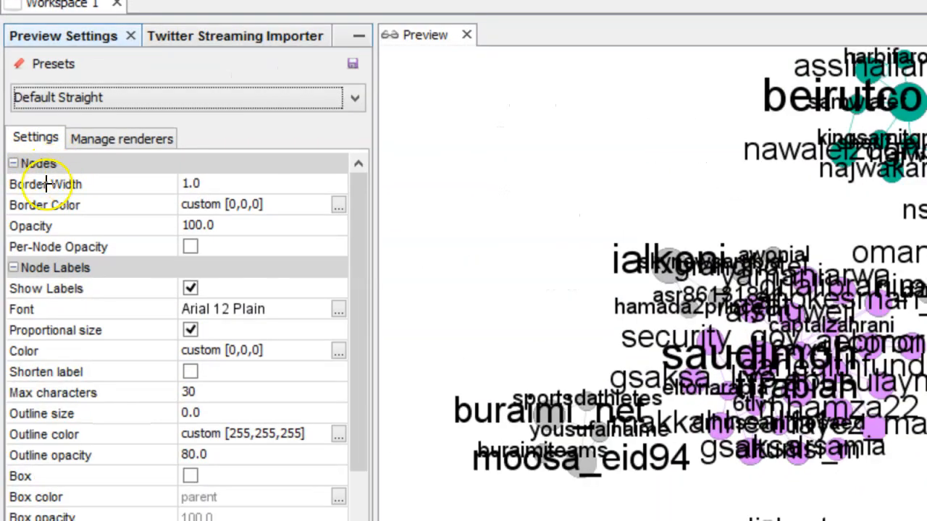
{"action": "left_click_drag", "start_coordinate": [30, 168], "coordinate": [234, 238]}
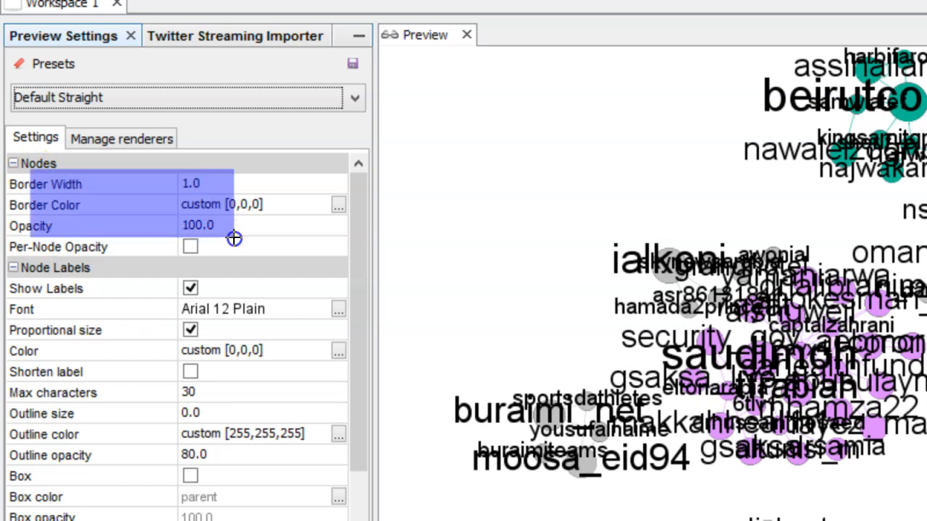
{"action": "left_click_drag", "start_coordinate": [13, 260], "coordinate": [299, 397]}
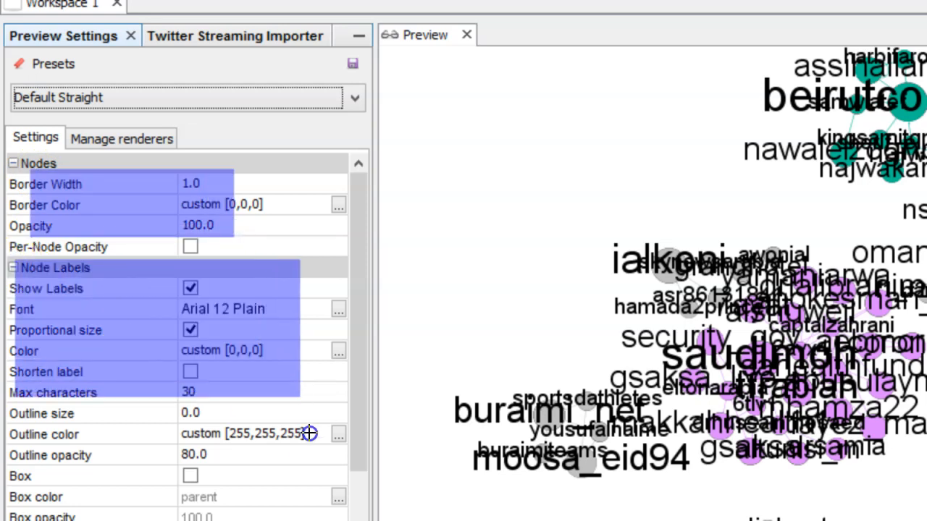
{"action": "left_click_drag", "start_coordinate": [310, 433], "coordinate": [310, 437]}
{"action": "left_click", "coordinate": [221, 389]}
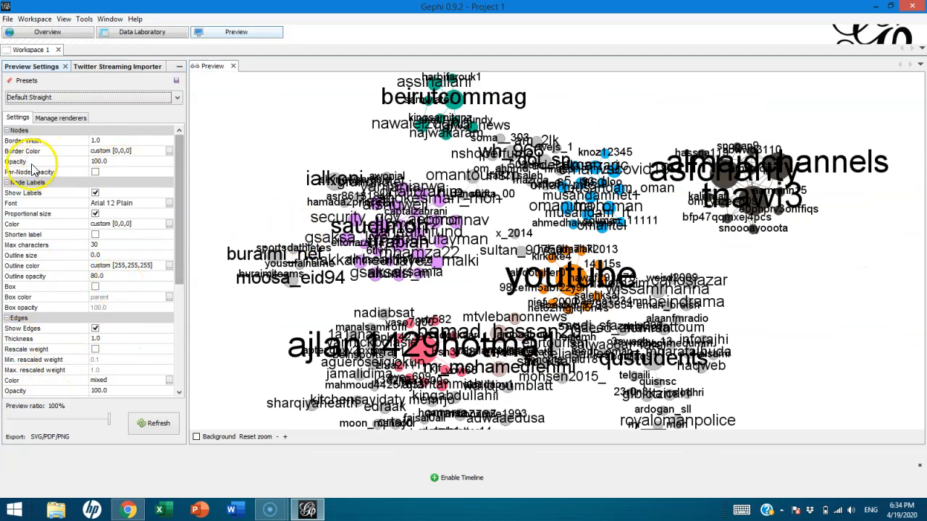
Set the node opacity to 70 and refresh the preview
{"action": "left_click", "coordinate": [103, 162]}
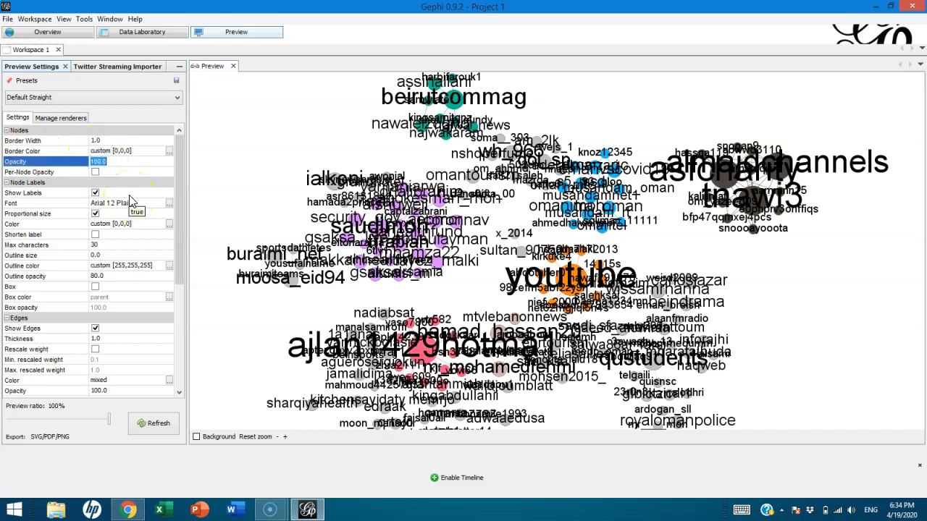
{"action": "type", "text": "70"}
{"action": "key", "text": "Return"}
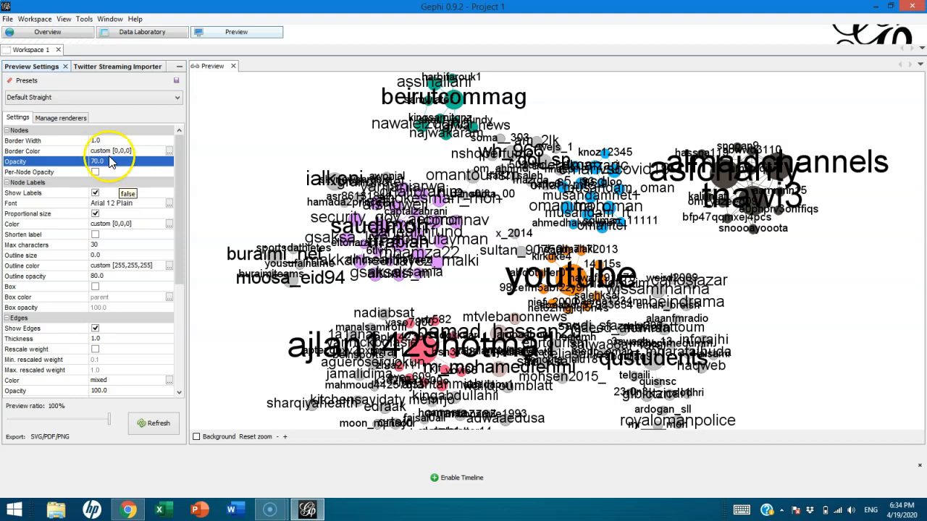
{"action": "left_click", "coordinate": [150, 422]}
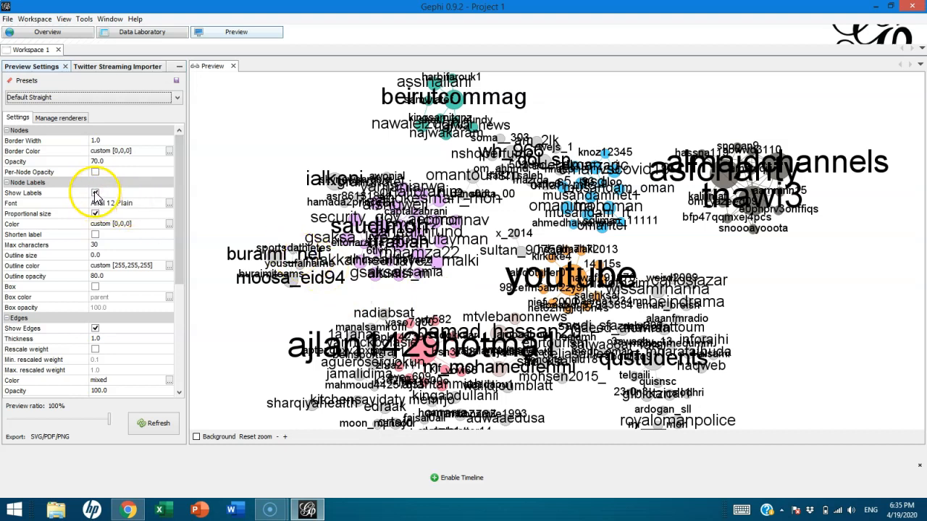
Turn off proportional sizing for the node labels, refresh the preview and inspect the orange youtube cluster up close
{"action": "left_click", "coordinate": [94, 214]}
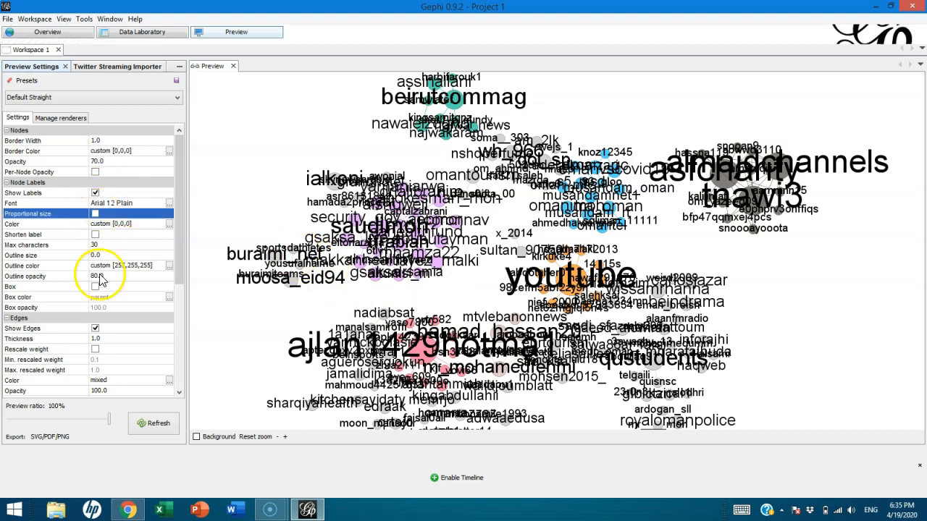
{"action": "left_click", "coordinate": [152, 423]}
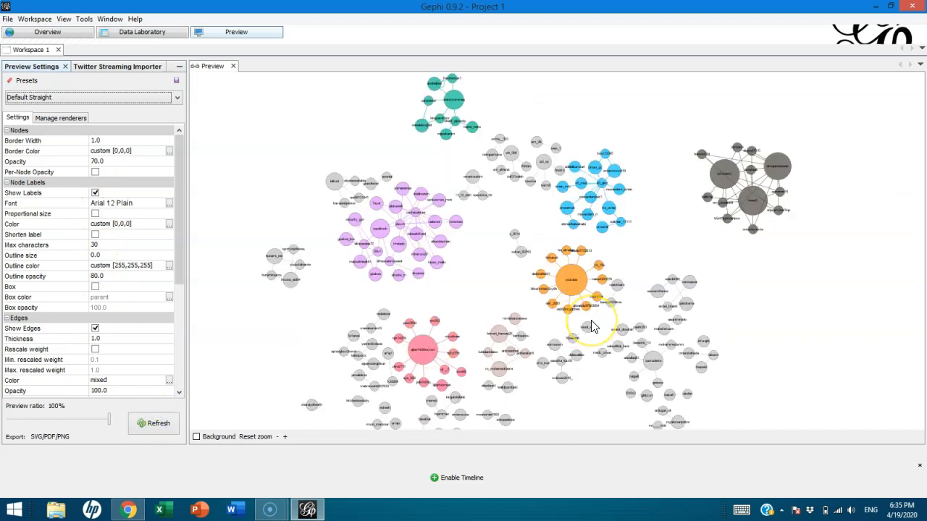
{"action": "scroll", "coordinate": [592, 326], "scroll_direction": "up", "scroll_amount": 8}
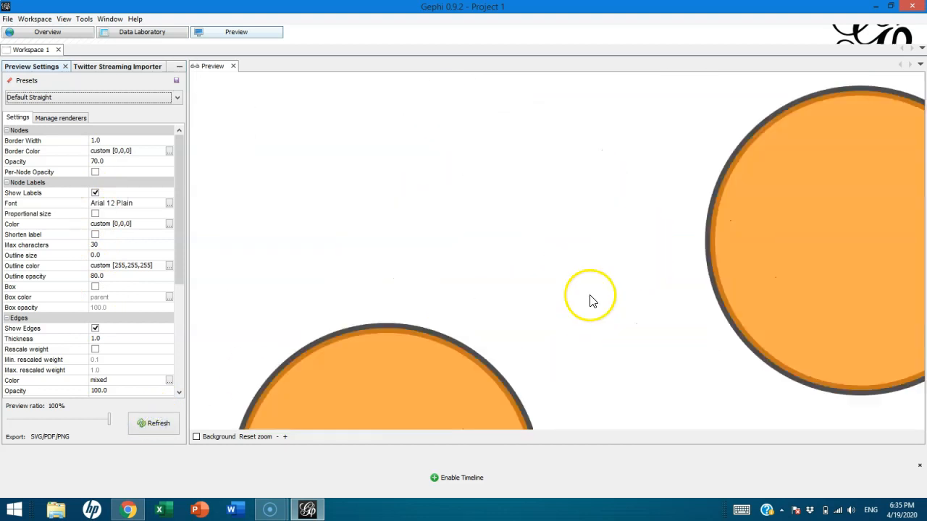
{"action": "left_click_drag", "start_coordinate": [627, 326], "coordinate": [581, 180]}
{"action": "scroll", "coordinate": [525, 232], "scroll_direction": "down", "scroll_amount": 3}
{"action": "left_click_drag", "start_coordinate": [523, 332], "coordinate": [459, 236]}
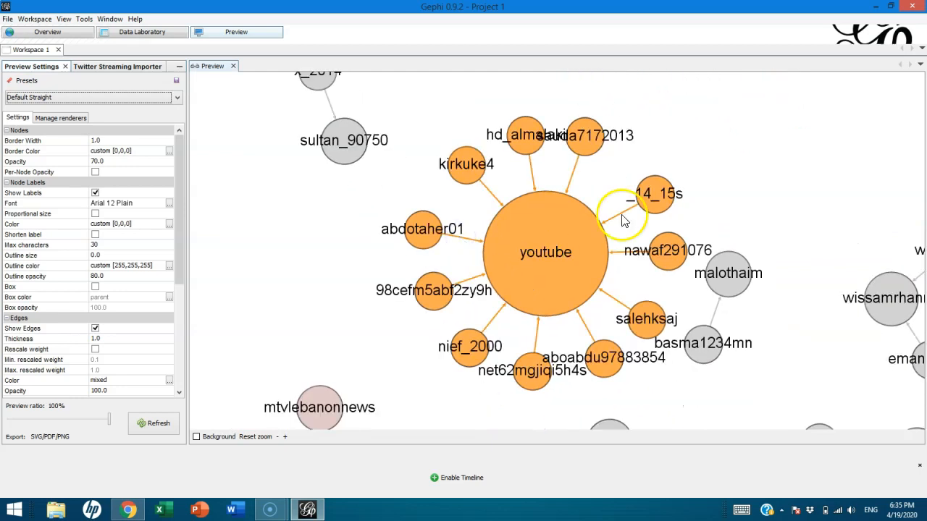
Set the node opacity to 100 and refresh the preview
{"action": "left_click", "coordinate": [96, 161]}
{"action": "type", "text": "1"}
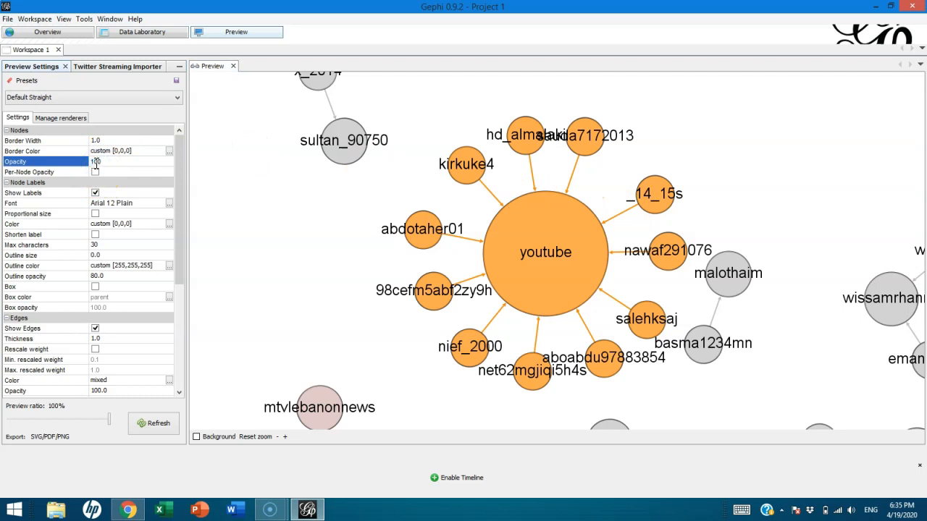
{"action": "key", "text": "Return"}
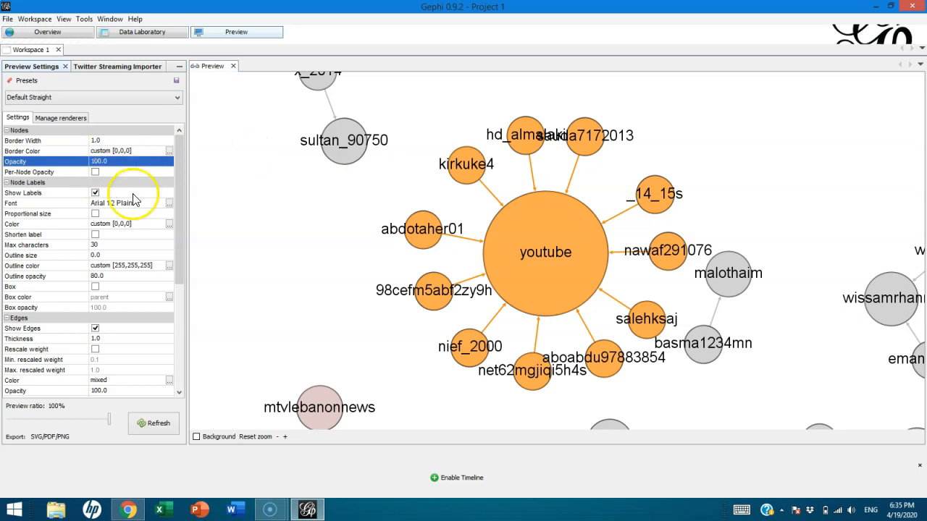
{"action": "left_click", "coordinate": [156, 425]}
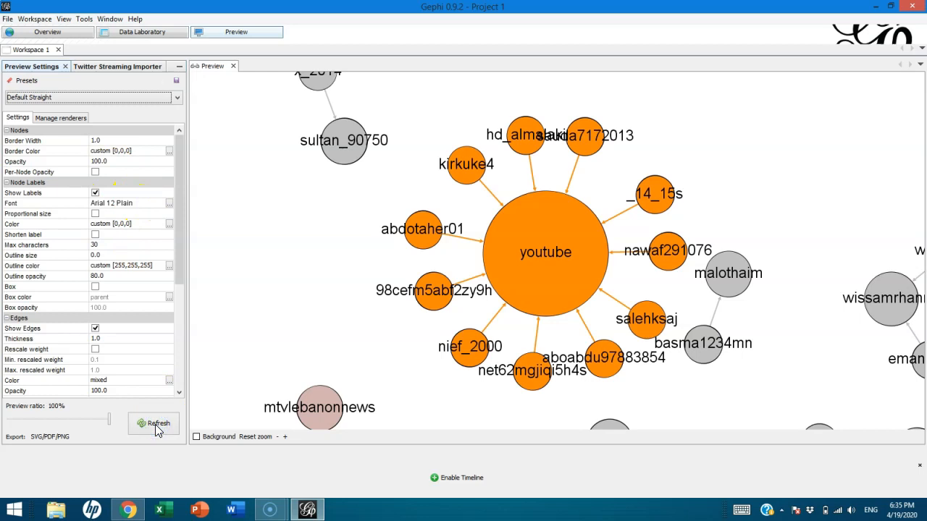
Set the node opacity to 60 and refresh the preview of the whole graph
{"action": "left_click", "coordinate": [102, 163]}
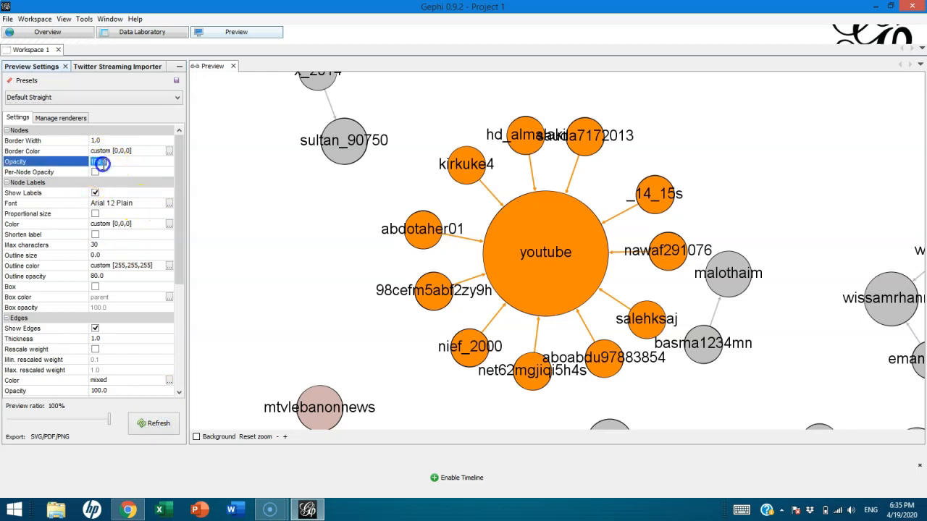
{"action": "type", "text": "60"}
{"action": "left_click", "coordinate": [155, 423]}
{"action": "left_click", "coordinate": [303, 314]}
{"action": "scroll", "coordinate": [275, 287], "scroll_direction": "down", "scroll_amount": 5}
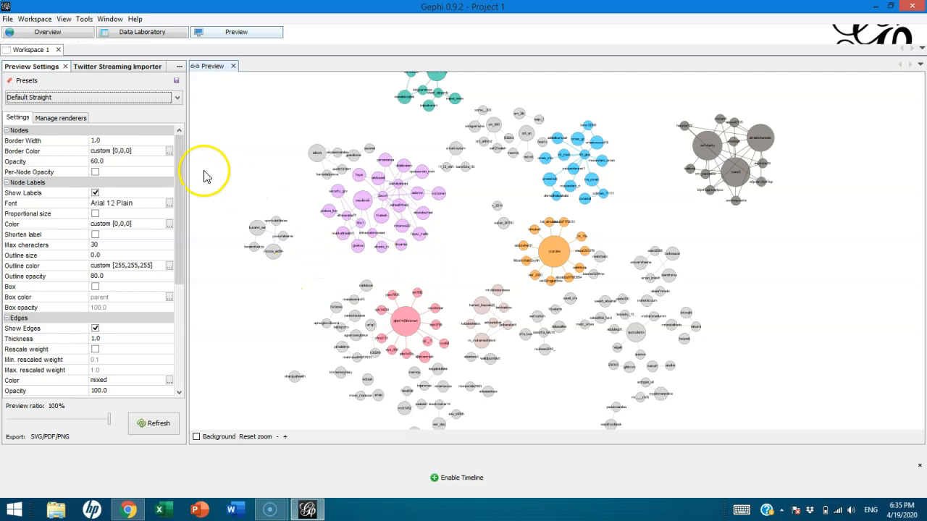
Set the node label font to Arial Plain at size 18 and check the labels around the youtube node
{"action": "left_click", "coordinate": [116, 204]}
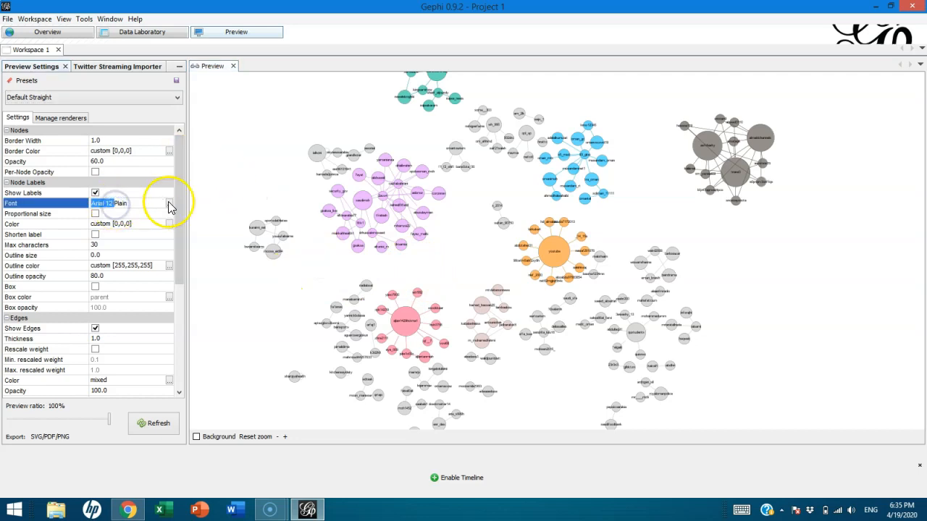
{"action": "left_click", "coordinate": [168, 204]}
{"action": "left_click", "coordinate": [542, 240]}
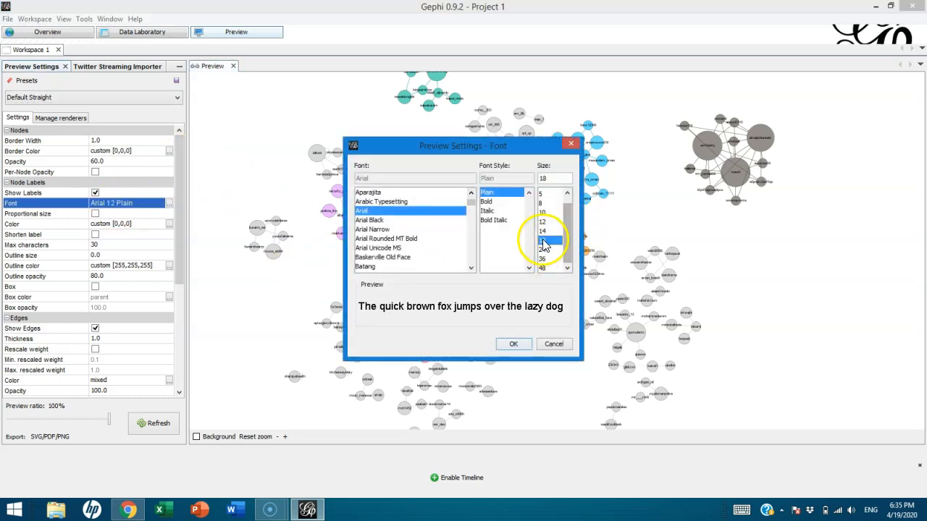
{"action": "left_click", "coordinate": [513, 344]}
{"action": "scroll", "coordinate": [507, 280], "scroll_direction": "up", "scroll_amount": 6}
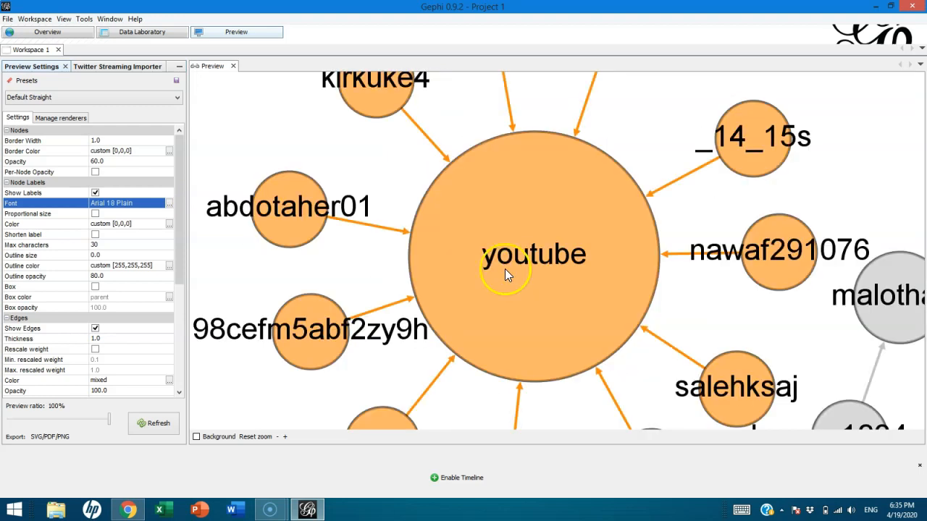
Inspect the node labels of the youtube cluster up close and across the whole graph preview
{"action": "scroll", "coordinate": [264, 262], "scroll_direction": "down", "scroll_amount": 3}
{"action": "left_click_drag", "start_coordinate": [300, 278], "coordinate": [304, 228]}
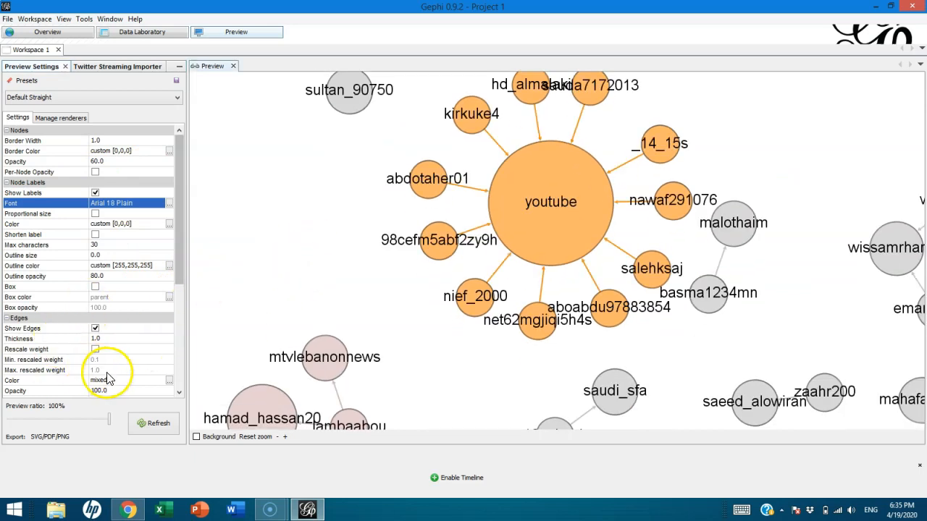
{"action": "scroll", "coordinate": [424, 293], "scroll_direction": "up", "scroll_amount": 3}
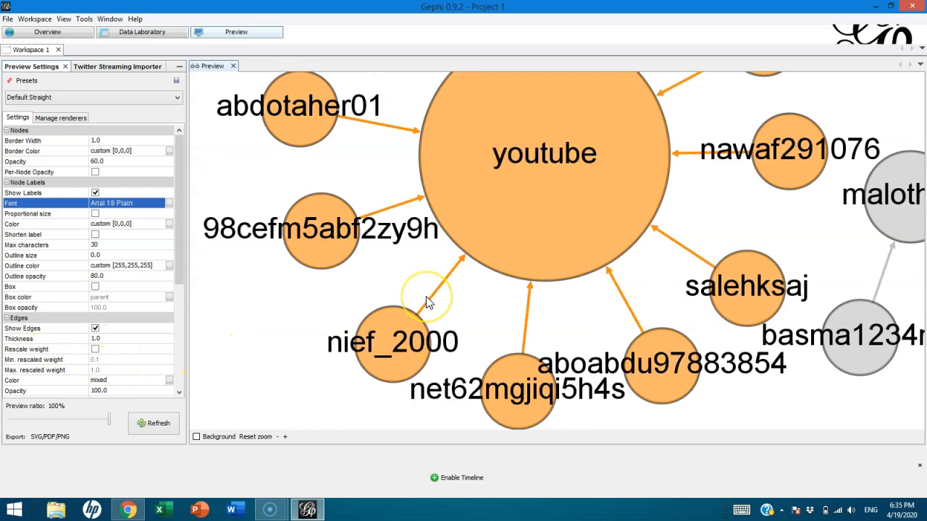
{"action": "scroll", "coordinate": [427, 302], "scroll_direction": "up", "scroll_amount": 2}
{"action": "scroll", "coordinate": [428, 302], "scroll_direction": "down", "scroll_amount": 6}
{"action": "left_click", "coordinate": [370, 282]}
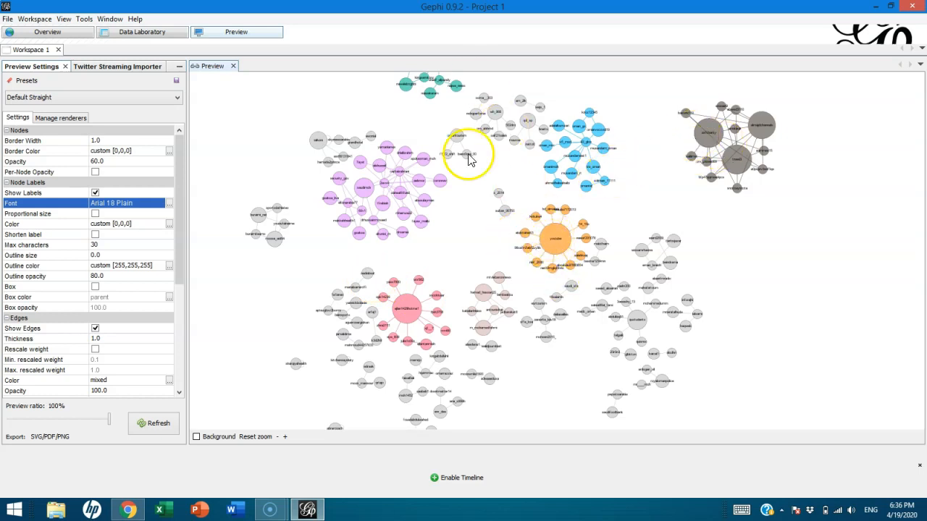
Size the graph's nodes by Betweenness Centrality in the Overview and apply the ranking
{"action": "left_click", "coordinate": [40, 32]}
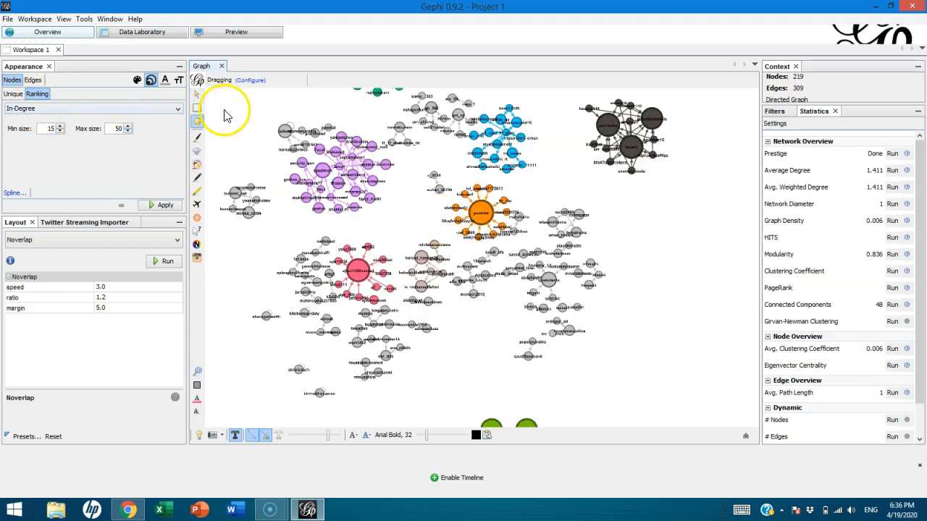
{"action": "left_click", "coordinate": [55, 109]}
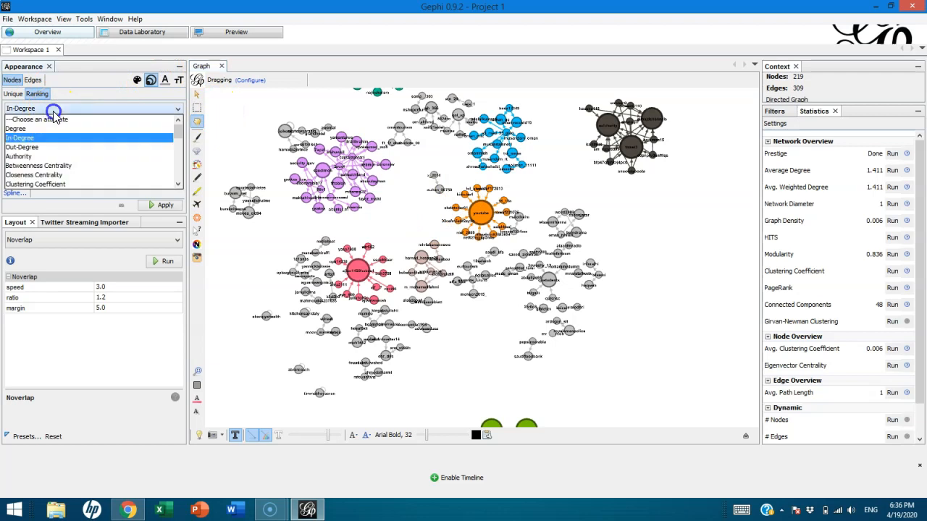
{"action": "left_click", "coordinate": [29, 165]}
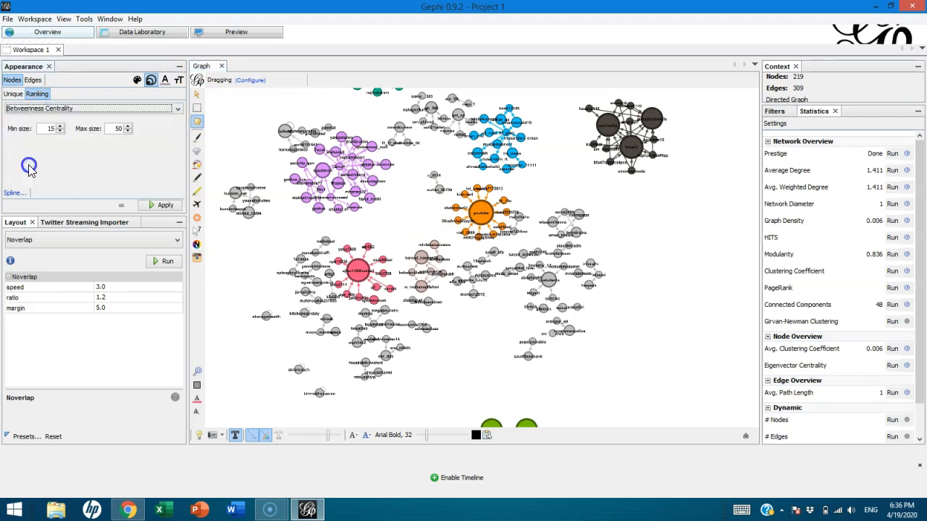
{"action": "left_click", "coordinate": [162, 208]}
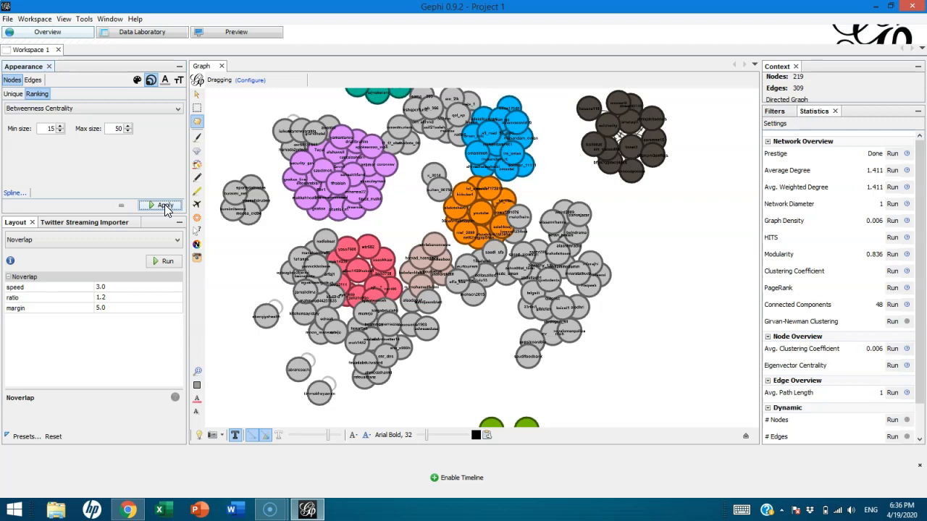
Switch the node size ranking to In-Degree and apply it to the graph
{"action": "left_click", "coordinate": [72, 109]}
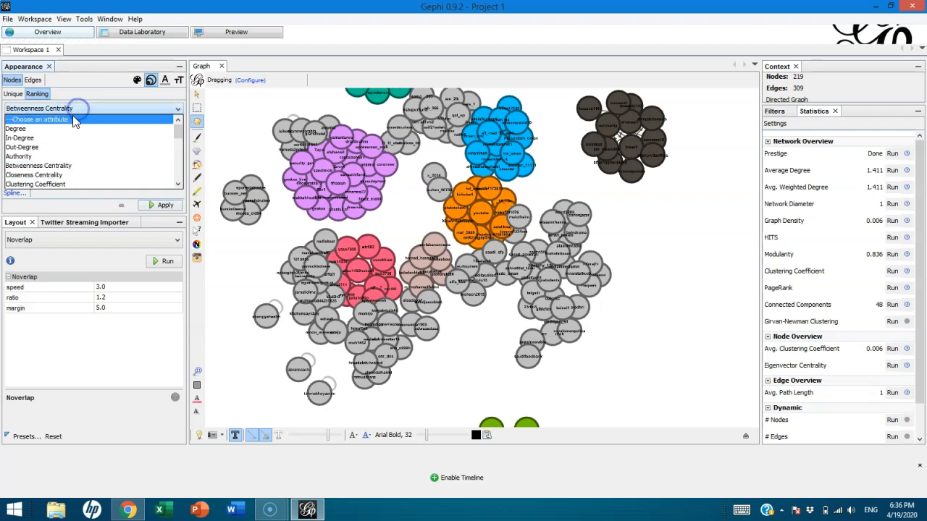
{"action": "left_click", "coordinate": [43, 138]}
{"action": "left_click", "coordinate": [165, 206]}
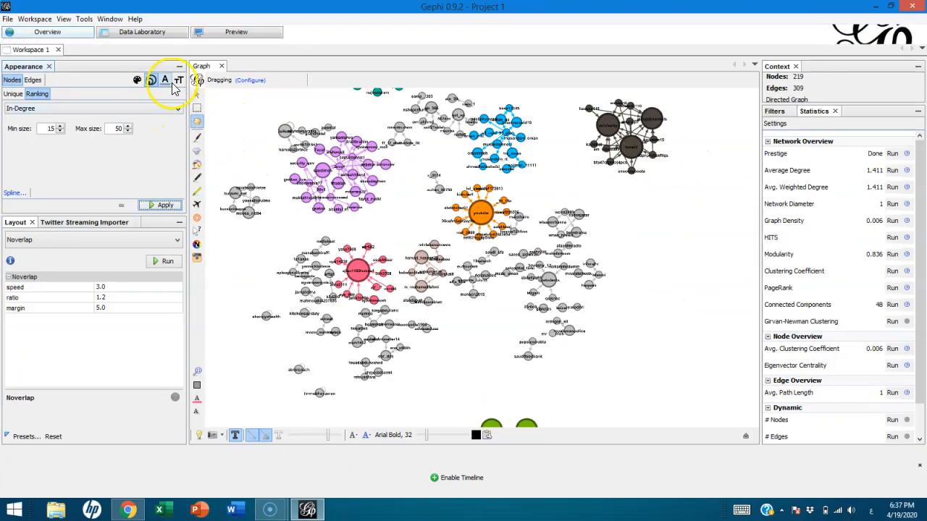
Rank the node label size by Betweenness Centrality with minimum 0.5 and maximum 1.5, and apply it
{"action": "left_click", "coordinate": [178, 82]}
{"action": "left_click", "coordinate": [36, 94]}
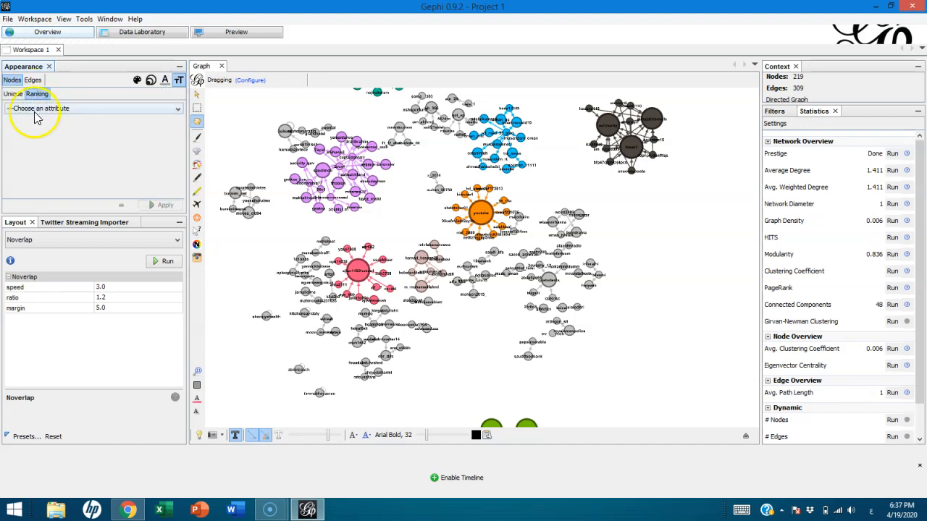
{"action": "left_click", "coordinate": [33, 110]}
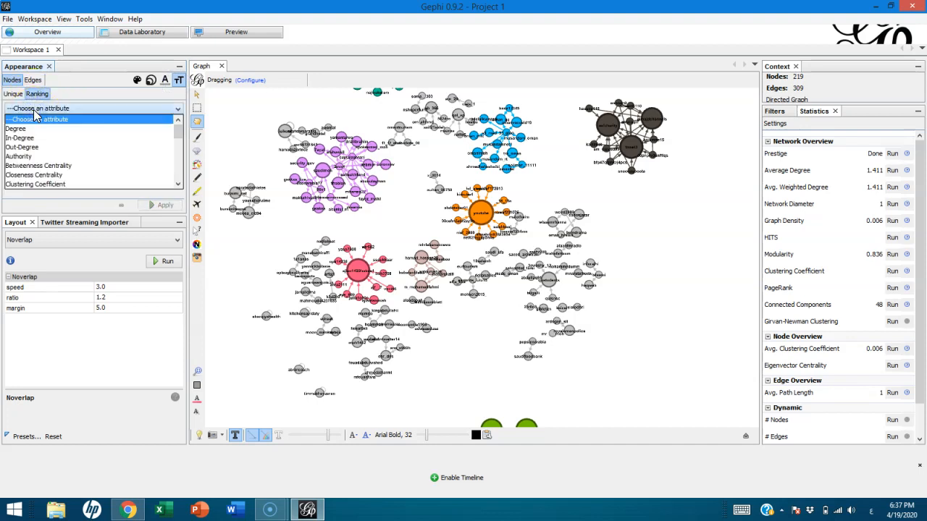
{"action": "left_click", "coordinate": [70, 87]}
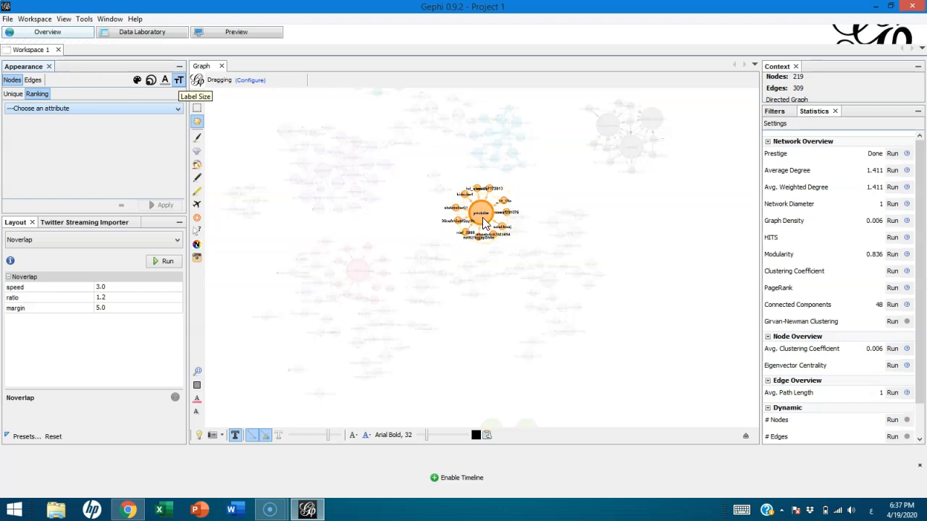
{"action": "left_click", "coordinate": [48, 108]}
{"action": "left_click", "coordinate": [48, 166]}
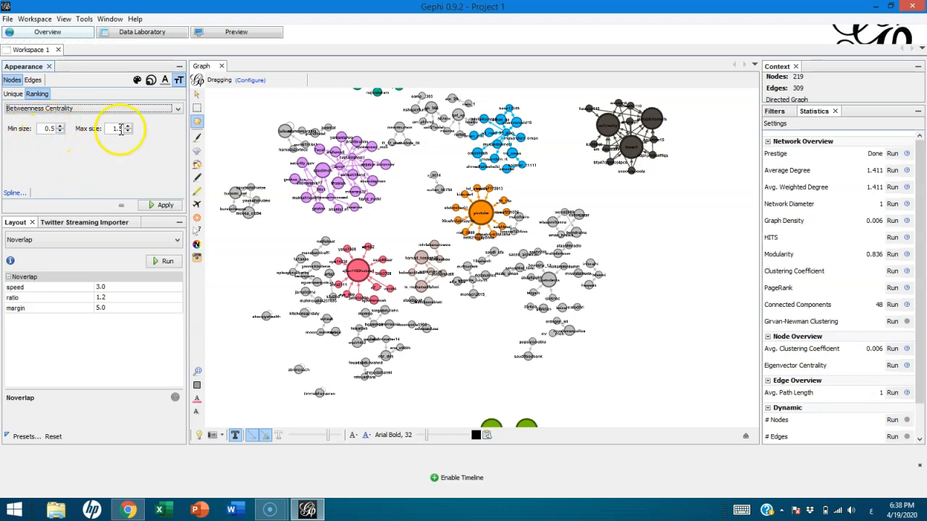
{"action": "left_click", "coordinate": [163, 205]}
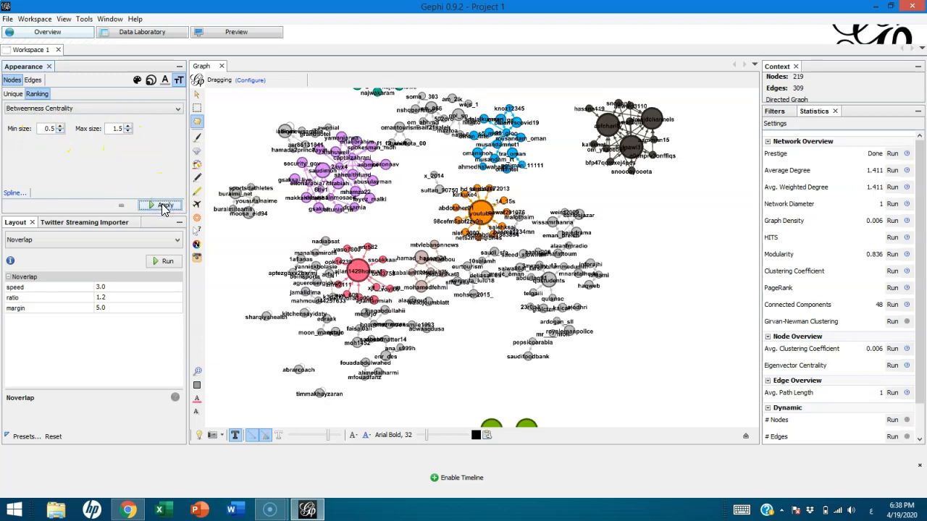
Raise the maximum label size to 2.5 and apply it to the graph
{"action": "left_click", "coordinate": [127, 126]}
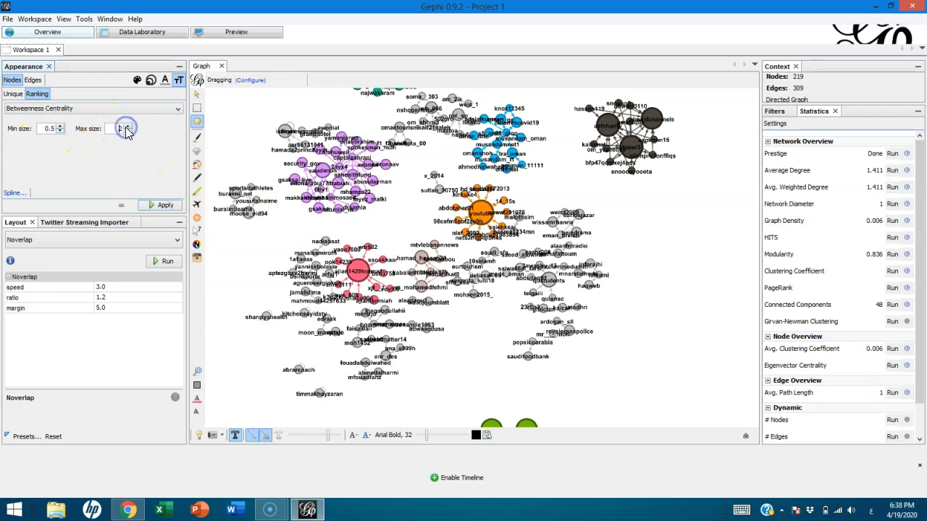
{"action": "left_click", "coordinate": [128, 126]}
{"action": "left_click", "coordinate": [164, 206]}
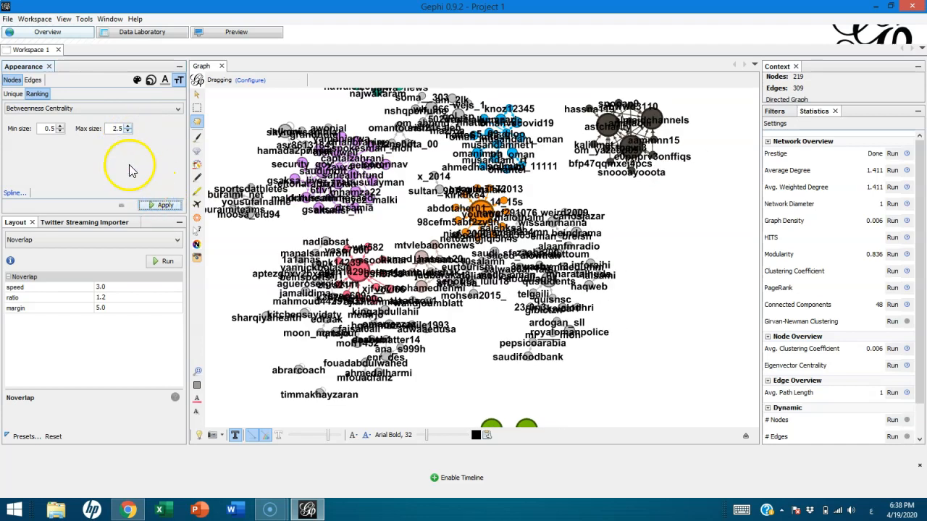
Lower the maximum label size to 2, apply it and refresh the preview with the new label sizes
{"action": "left_click", "coordinate": [128, 131]}
{"action": "left_click", "coordinate": [165, 206]}
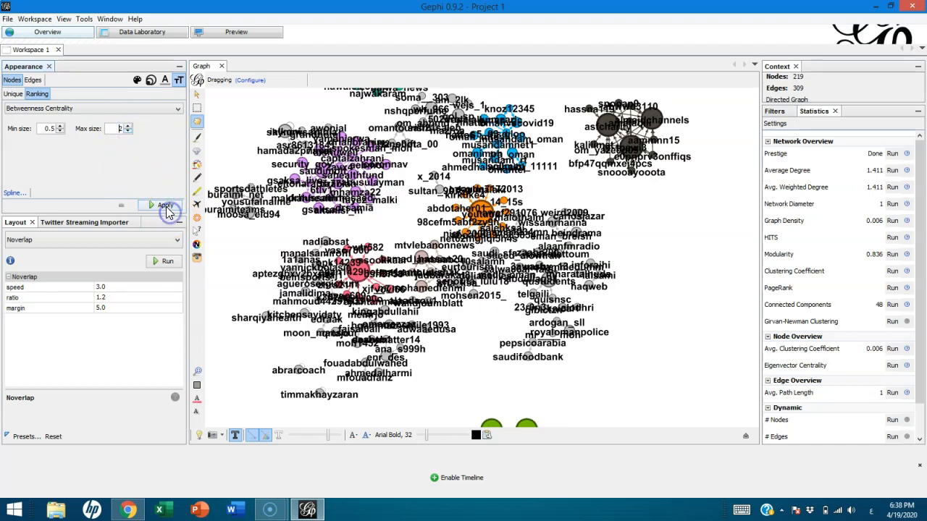
{"action": "left_click", "coordinate": [232, 34]}
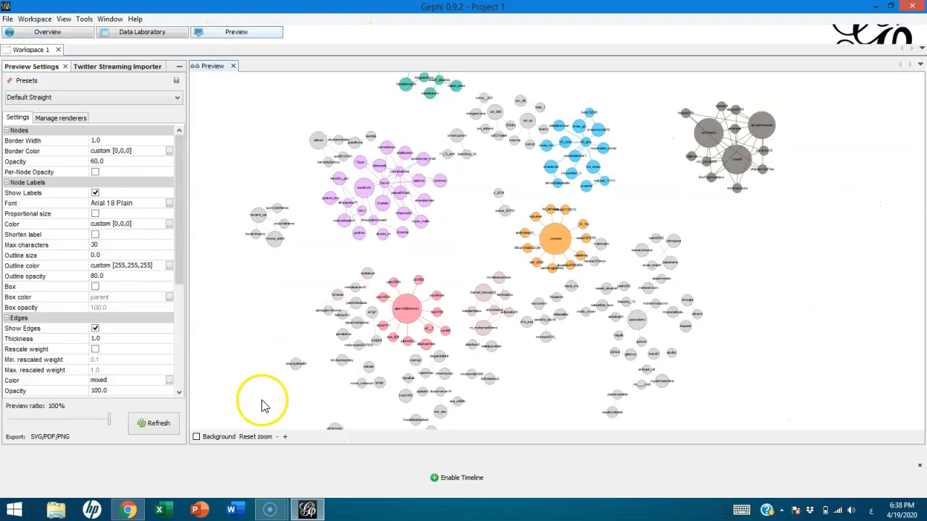
{"action": "left_click", "coordinate": [147, 426]}
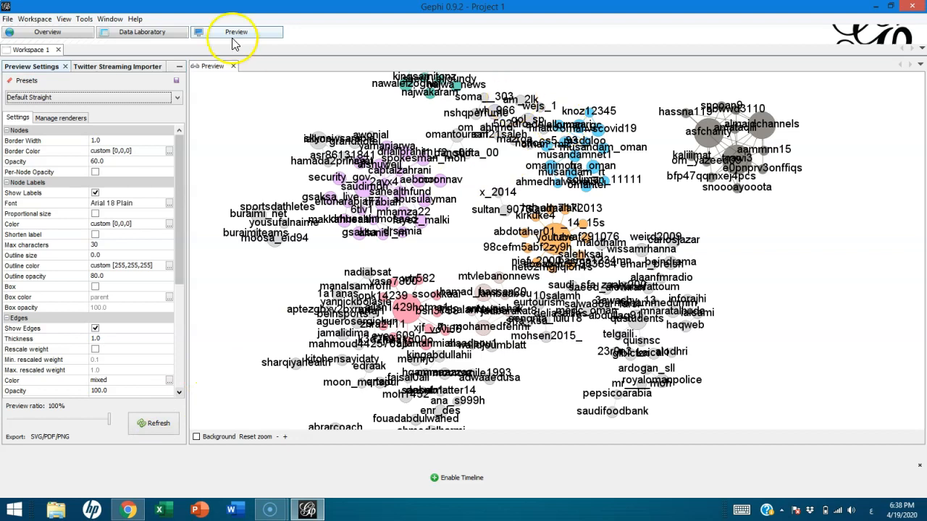
Reduce the maximum label size to 1.5 in the Overview, apply it and refresh the preview
{"action": "left_click", "coordinate": [49, 33]}
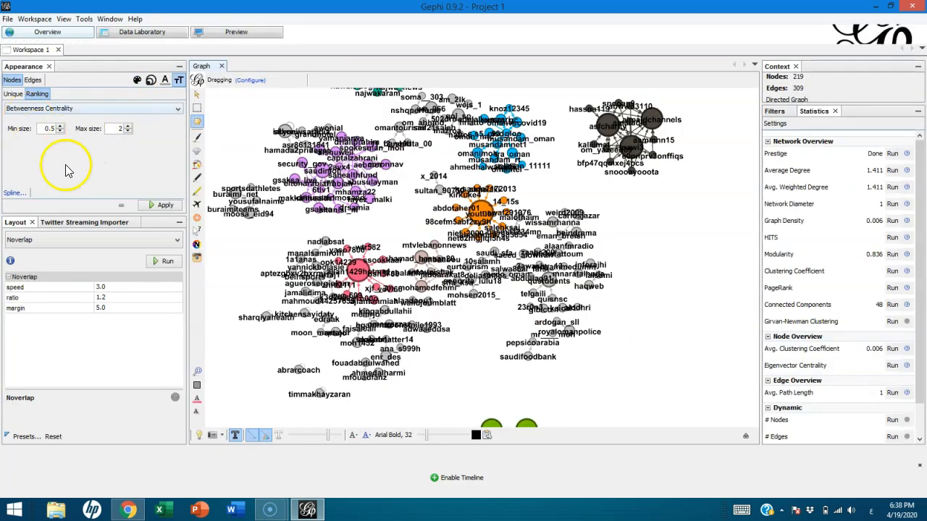
{"action": "left_click", "coordinate": [127, 131]}
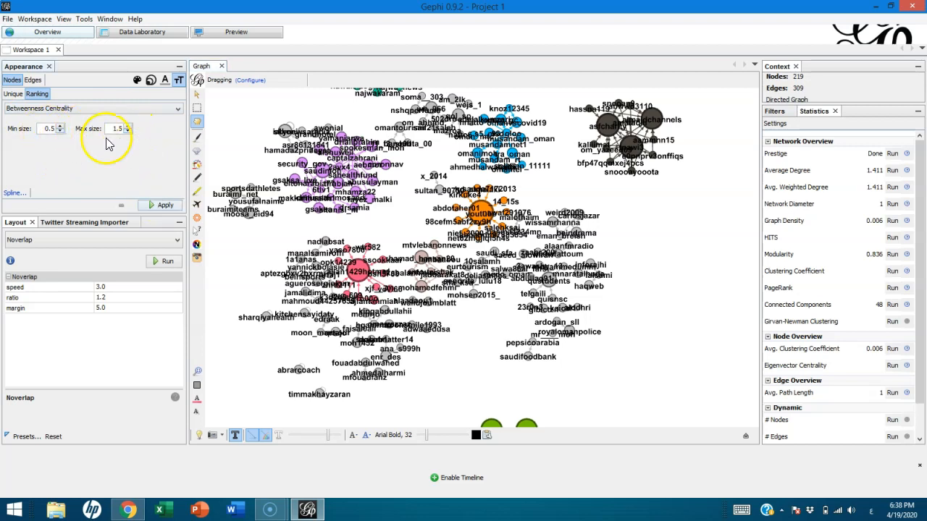
{"action": "left_click", "coordinate": [159, 205]}
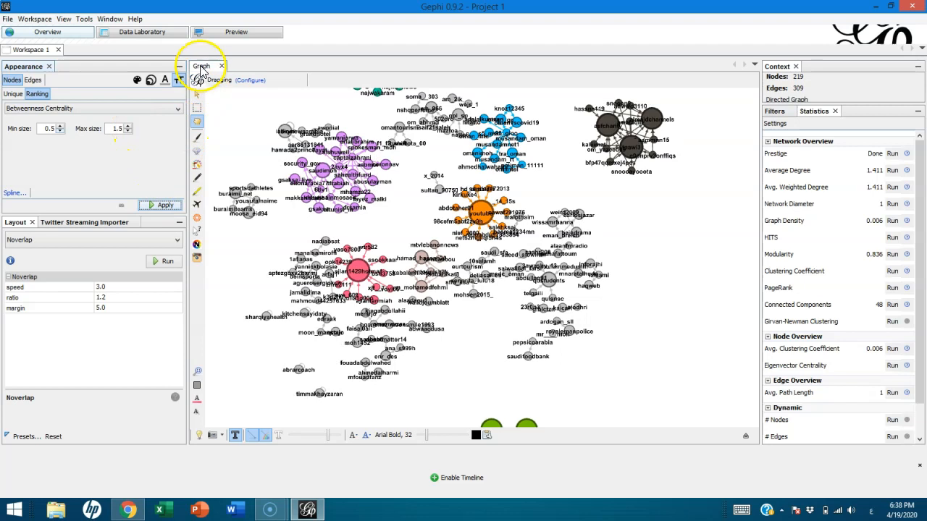
{"action": "left_click", "coordinate": [222, 30]}
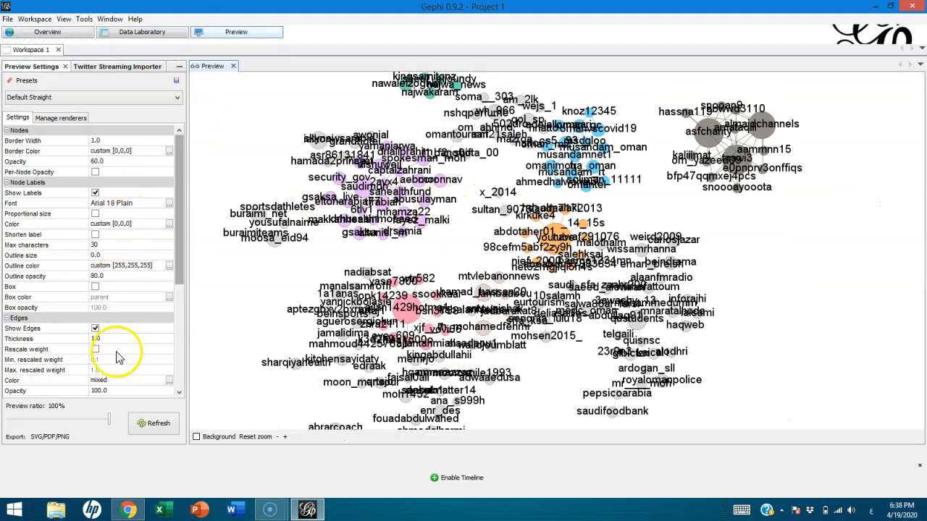
{"action": "left_click", "coordinate": [153, 423]}
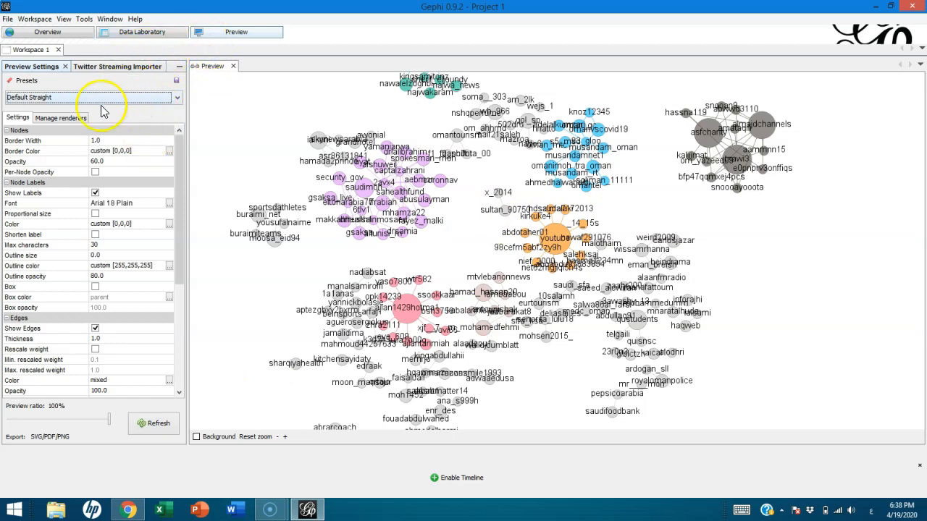
Return to the Overview, set the maximum label size to 2 with the minimum at 0.5, and apply it
{"action": "left_click", "coordinate": [54, 34]}
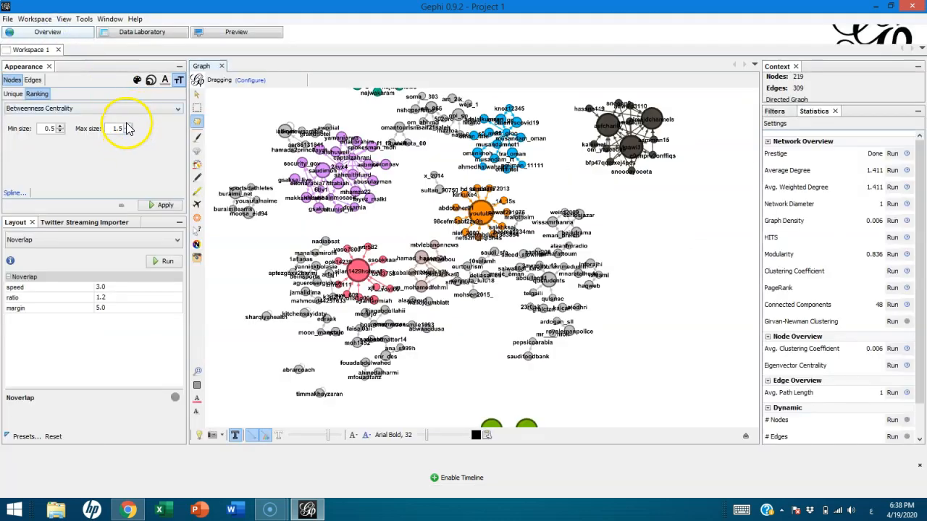
{"action": "left_click", "coordinate": [58, 131]}
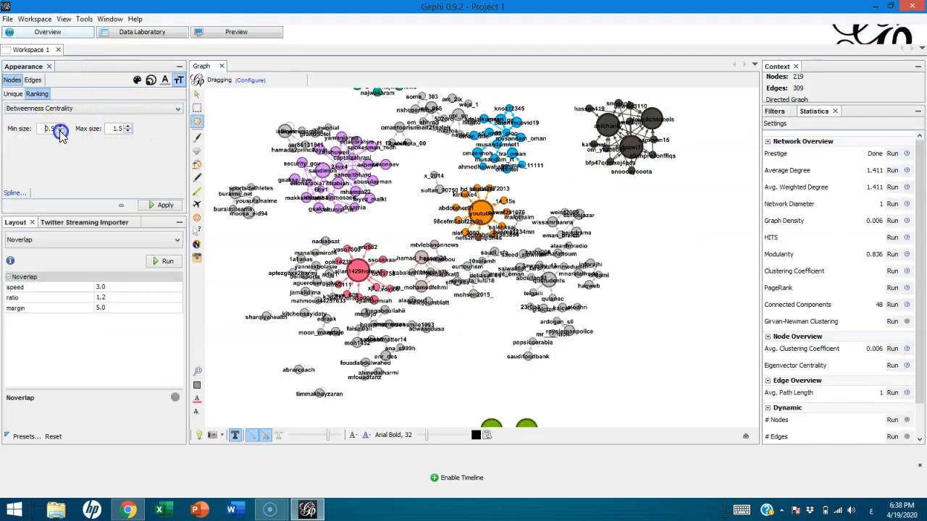
{"action": "left_click", "coordinate": [129, 126]}
{"action": "left_click", "coordinate": [157, 205]}
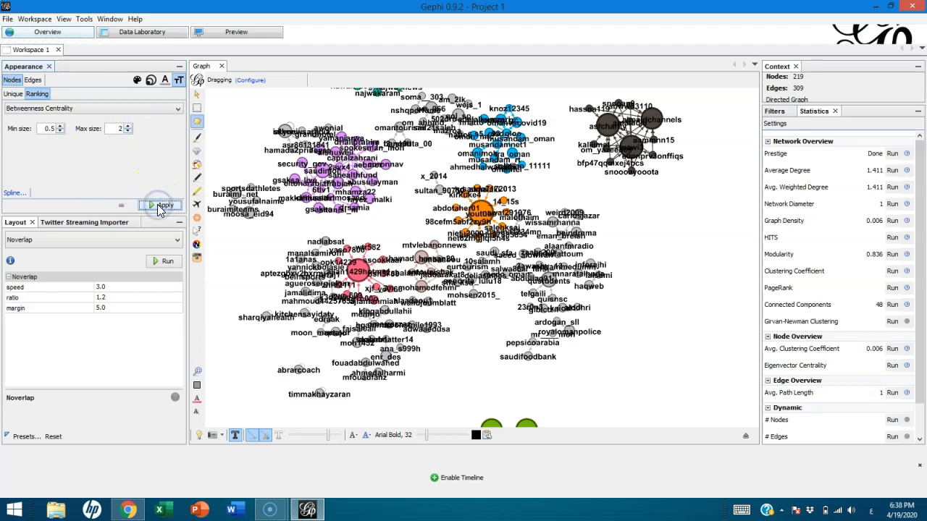
Slightly reduce the overall label scale in the graph view and refresh the preview to compare
{"action": "left_click", "coordinate": [425, 436]}
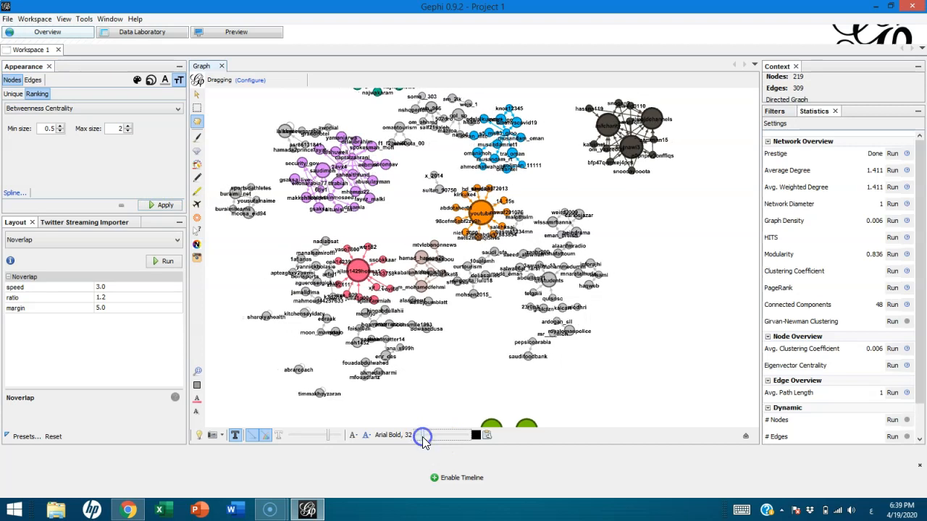
{"action": "left_click", "coordinate": [233, 36]}
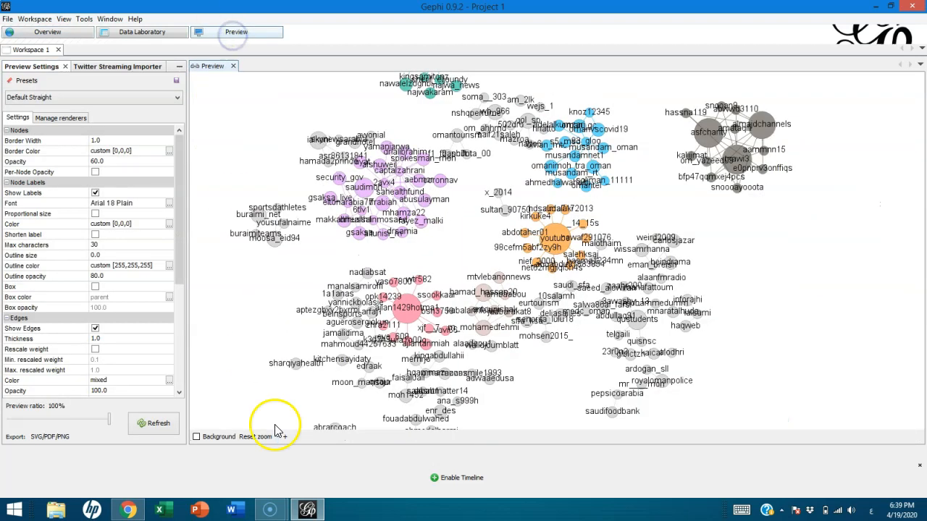
{"action": "left_click", "coordinate": [158, 424]}
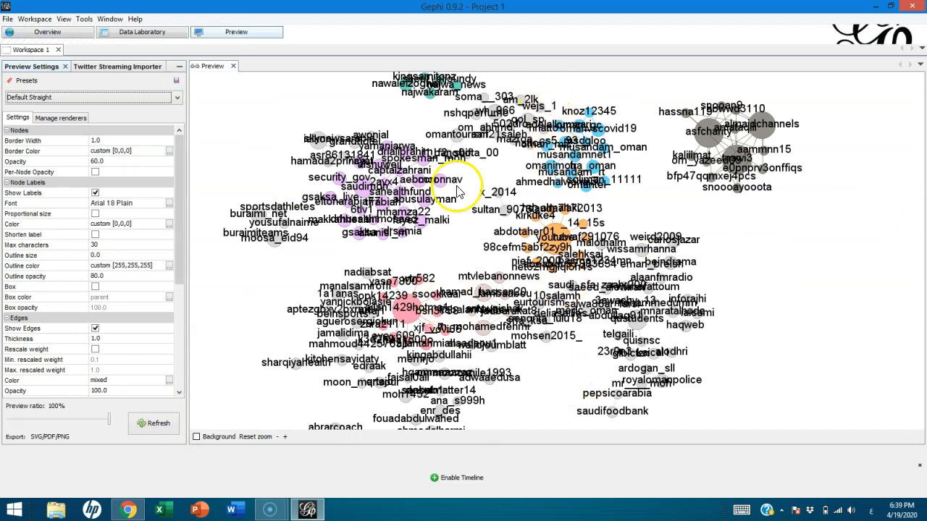
Run the Label Adjust layout in the Overview at speed 1.0 with node size included to separate overlapping labels
{"action": "left_click", "coordinate": [44, 32]}
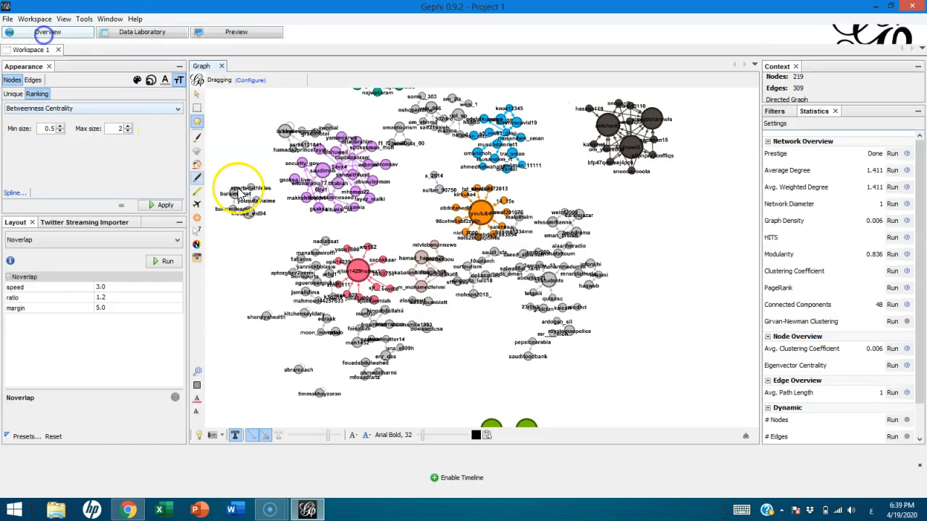
{"action": "left_click", "coordinate": [21, 241]}
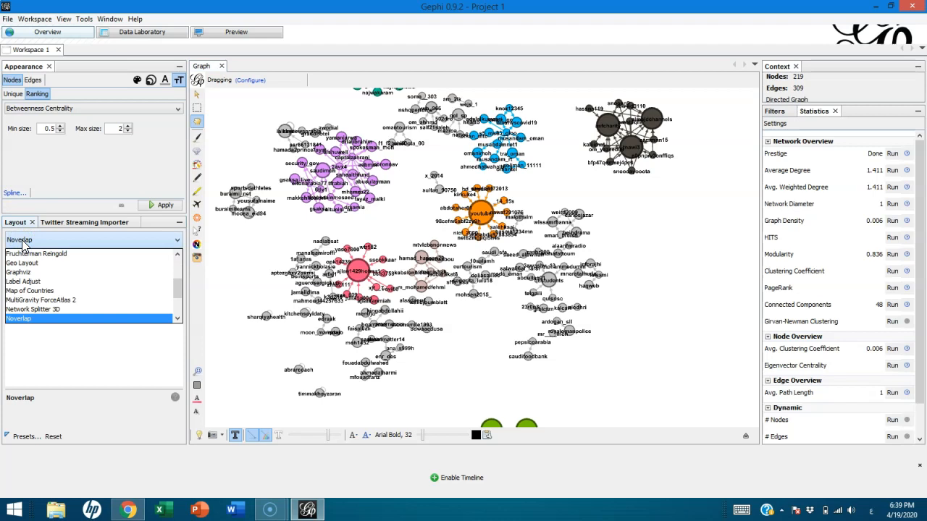
{"action": "left_click", "coordinate": [29, 290]}
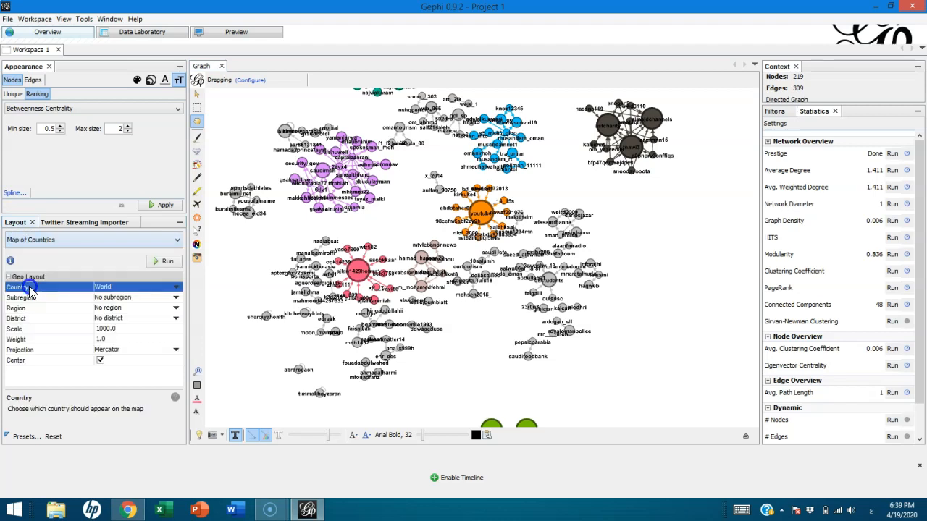
{"action": "left_click", "coordinate": [41, 241]}
{"action": "left_click", "coordinate": [32, 278]}
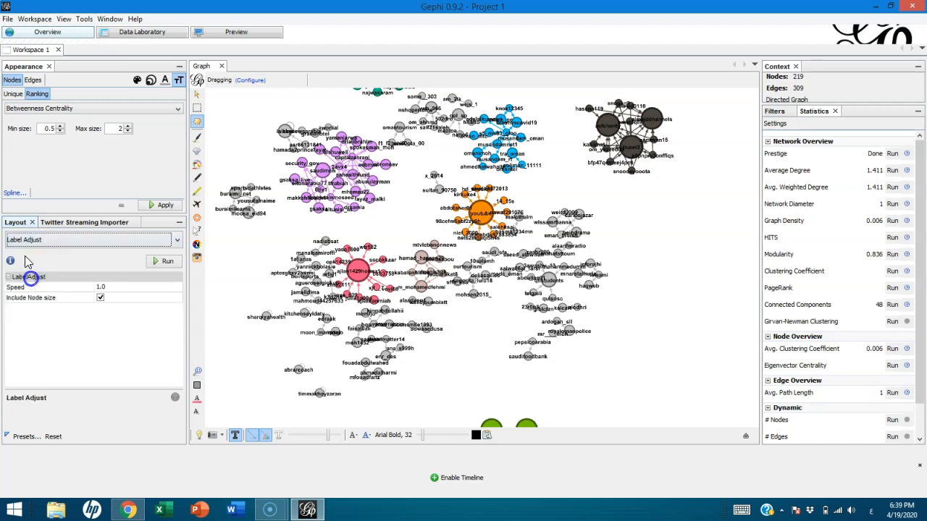
{"action": "left_click", "coordinate": [163, 261]}
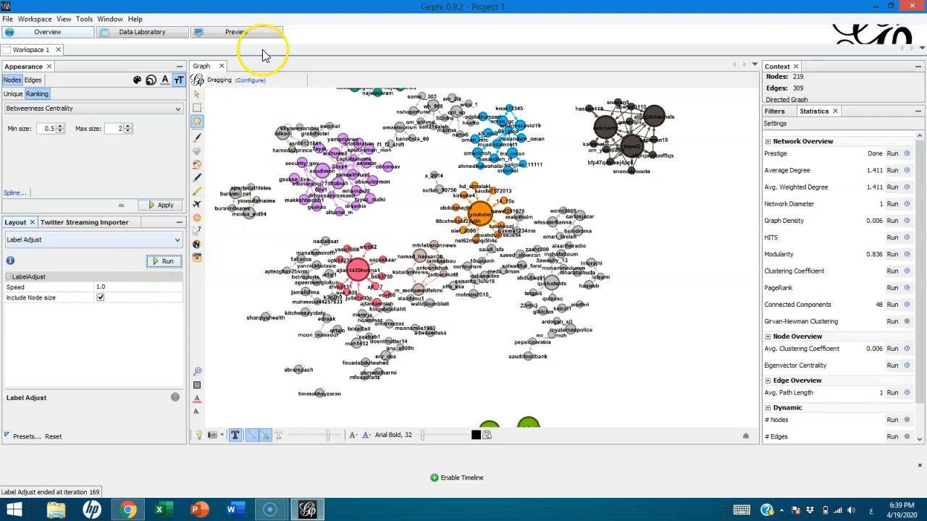
Refresh the preview to check the label-adjusted graph and return to the Overview
{"action": "left_click", "coordinate": [246, 33]}
{"action": "left_click", "coordinate": [155, 424]}
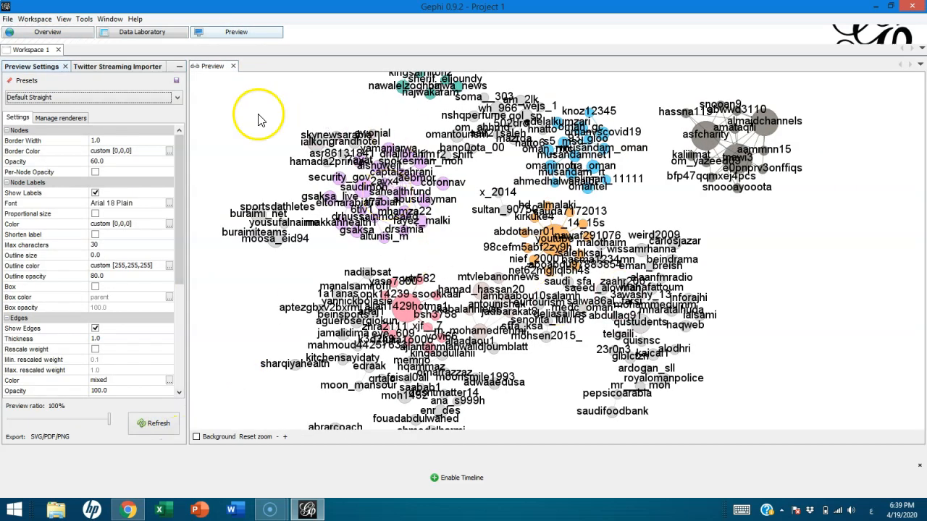
{"action": "left_click", "coordinate": [76, 32]}
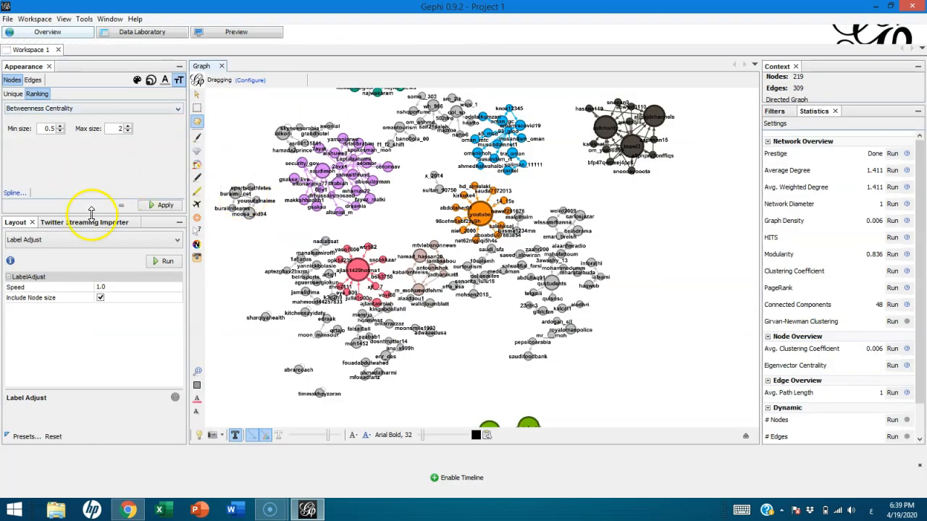
Run the Expansion layout with a scale factor of 1.2 to spread the graph out
{"action": "left_click", "coordinate": [44, 239]}
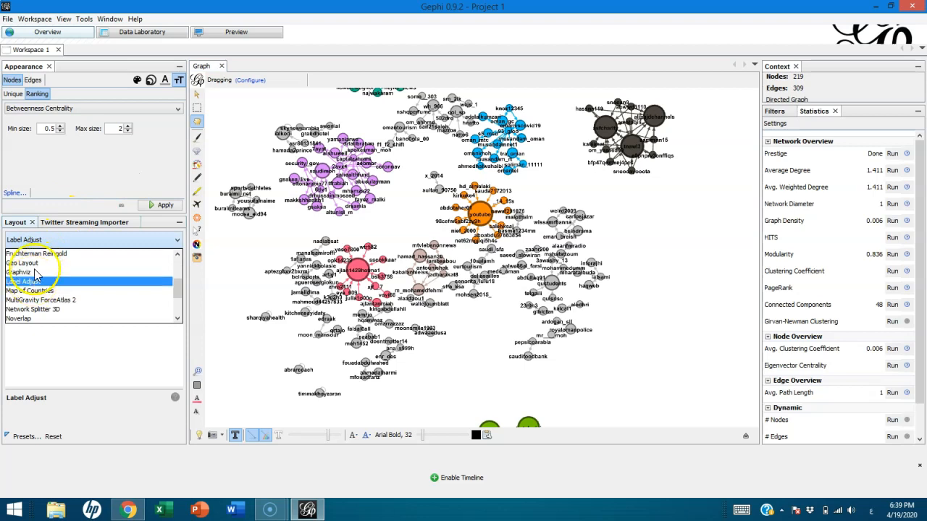
{"action": "left_click", "coordinate": [34, 242]}
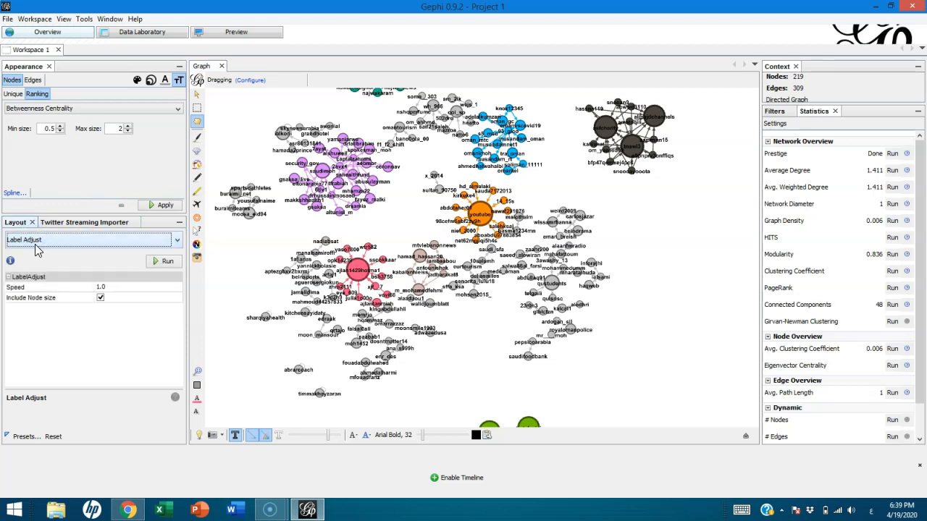
{"action": "scroll", "coordinate": [35, 242], "scroll_direction": "down", "scroll_amount": 4}
{"action": "scroll", "coordinate": [38, 244], "scroll_direction": "down", "scroll_amount": 2}
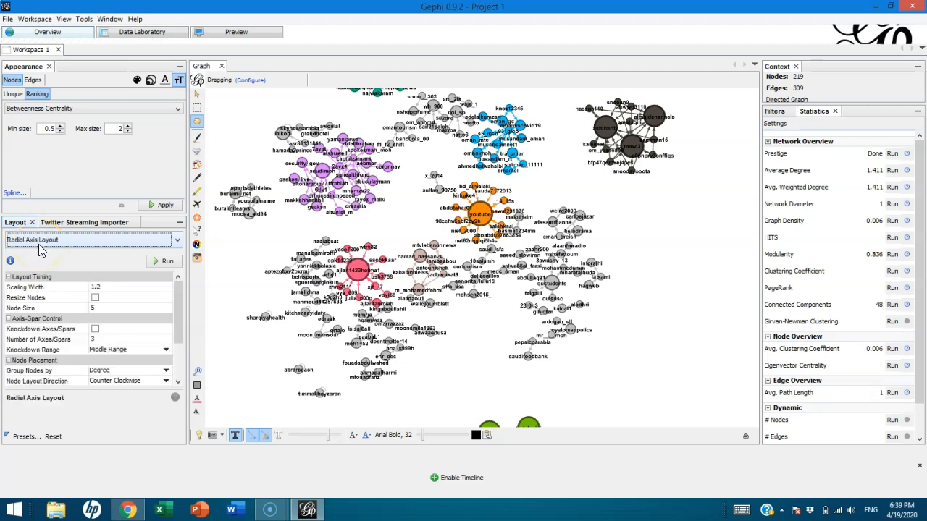
{"action": "scroll", "coordinate": [38, 244], "scroll_direction": "down", "scroll_amount": 1}
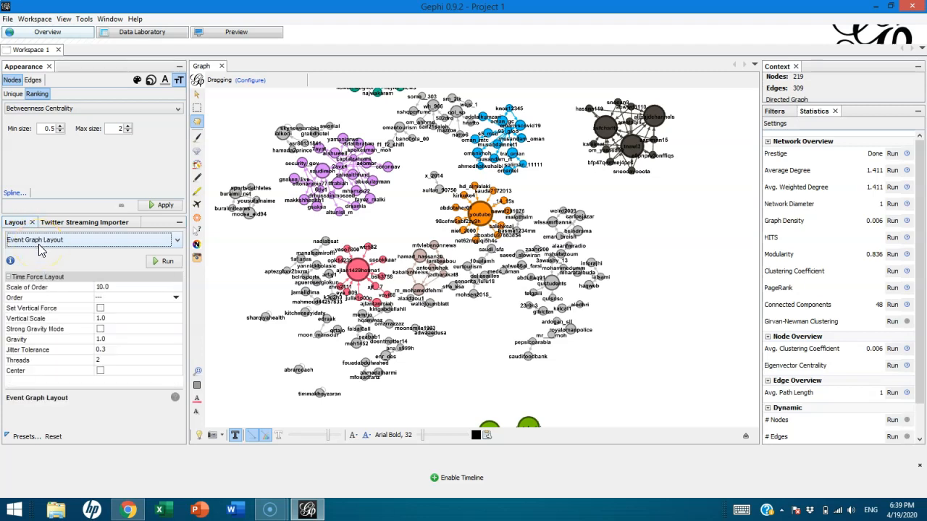
{"action": "scroll", "coordinate": [38, 244], "scroll_direction": "down", "scroll_amount": 1}
{"action": "left_click", "coordinate": [161, 262]}
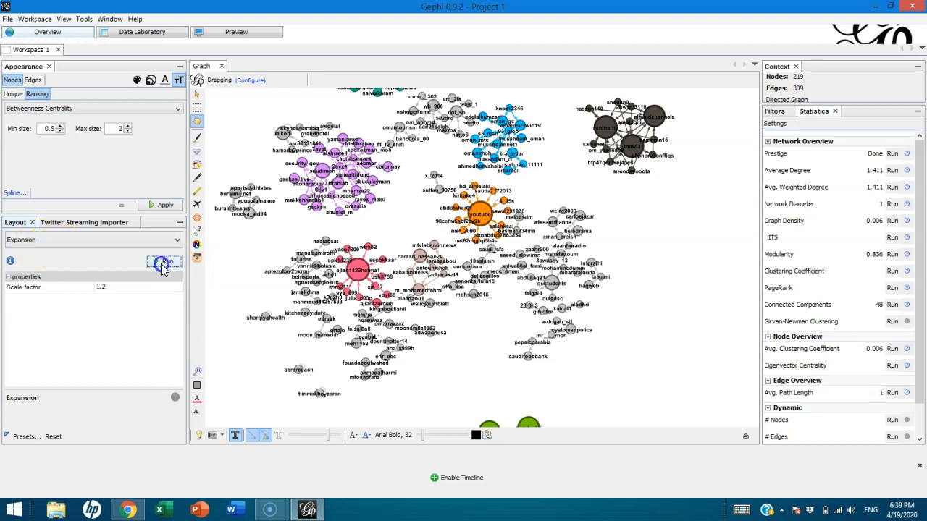
Run the Noverlap layout at speed 3.0, ratio 1.2 and margin 5.0, and refresh the preview
{"action": "left_click", "coordinate": [80, 239]}
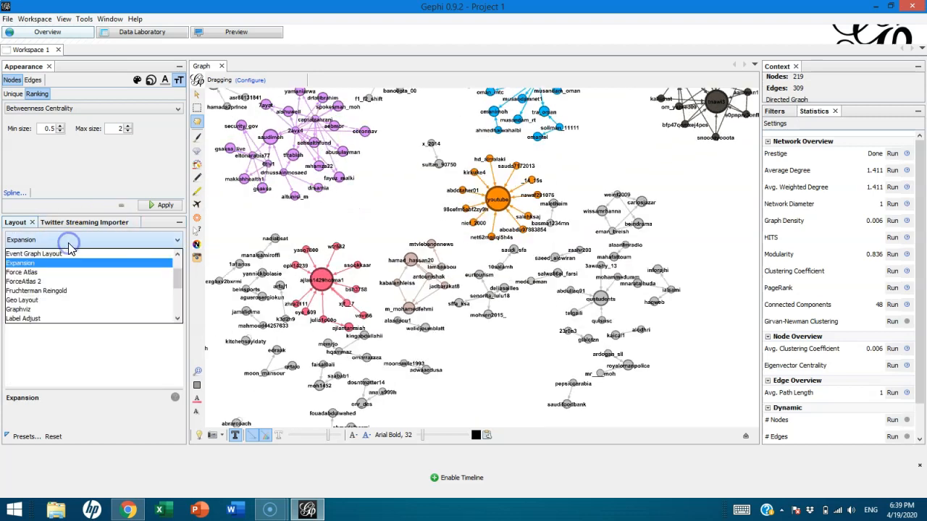
{"action": "scroll", "coordinate": [69, 242], "scroll_direction": "down", "scroll_amount": 8}
{"action": "left_click", "coordinate": [157, 262]}
{"action": "left_click", "coordinate": [253, 32]}
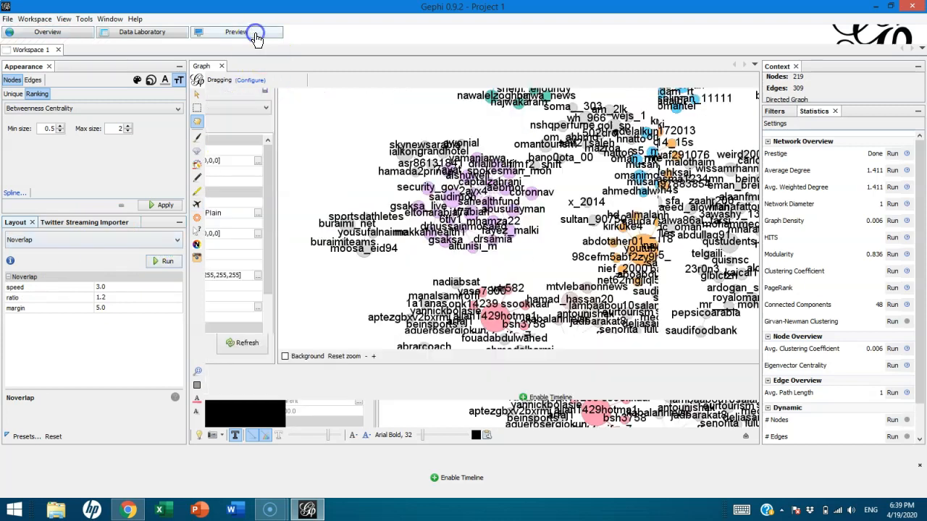
{"action": "left_click", "coordinate": [152, 424]}
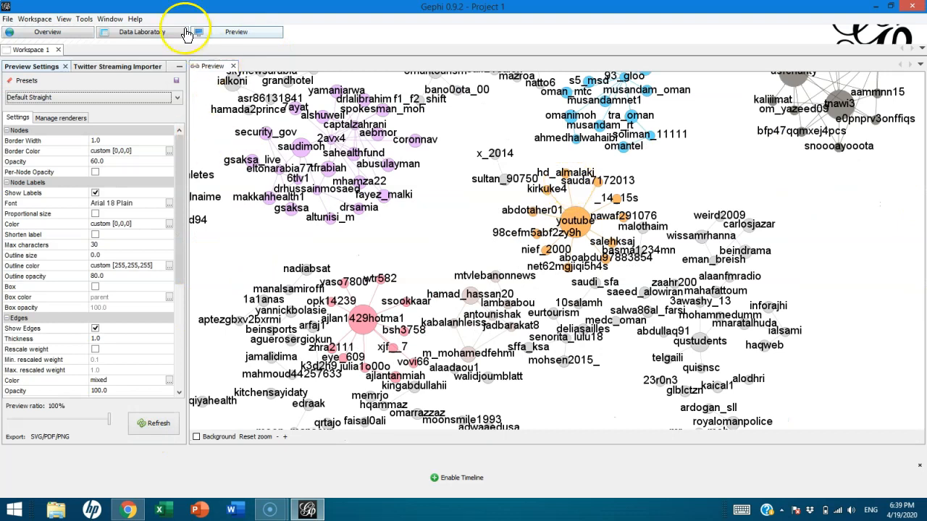
In the Overview, rank the node label sizes by Out-Degree instead of Betweenness Centrality and apply it
{"action": "left_click", "coordinate": [69, 34]}
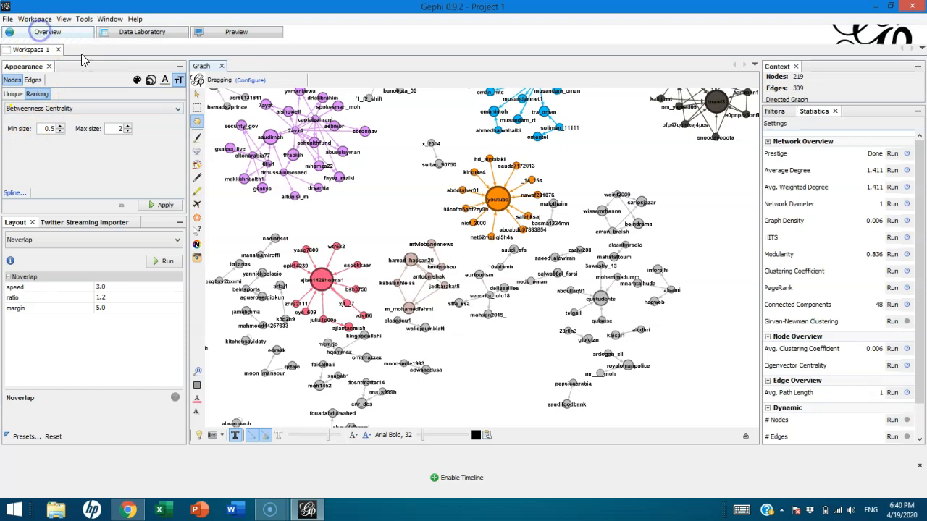
{"action": "left_click", "coordinate": [151, 81]}
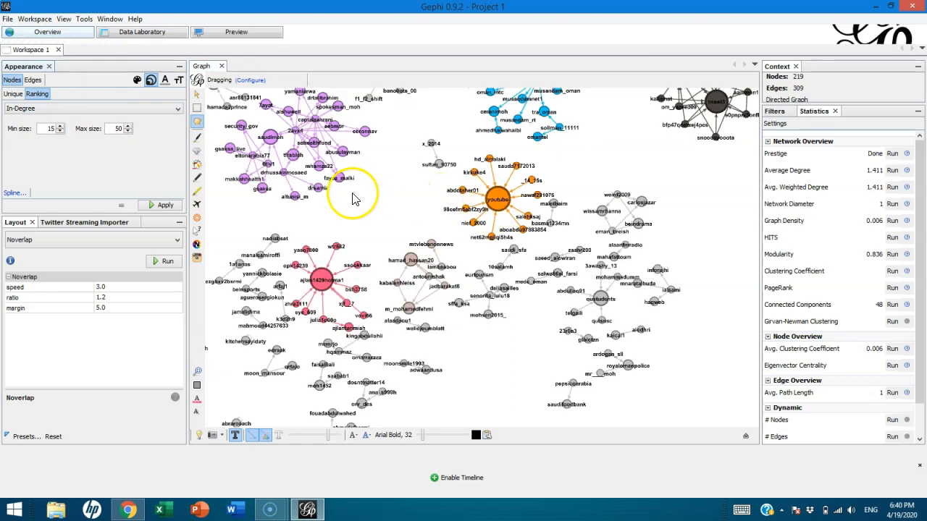
{"action": "left_click", "coordinate": [179, 80]}
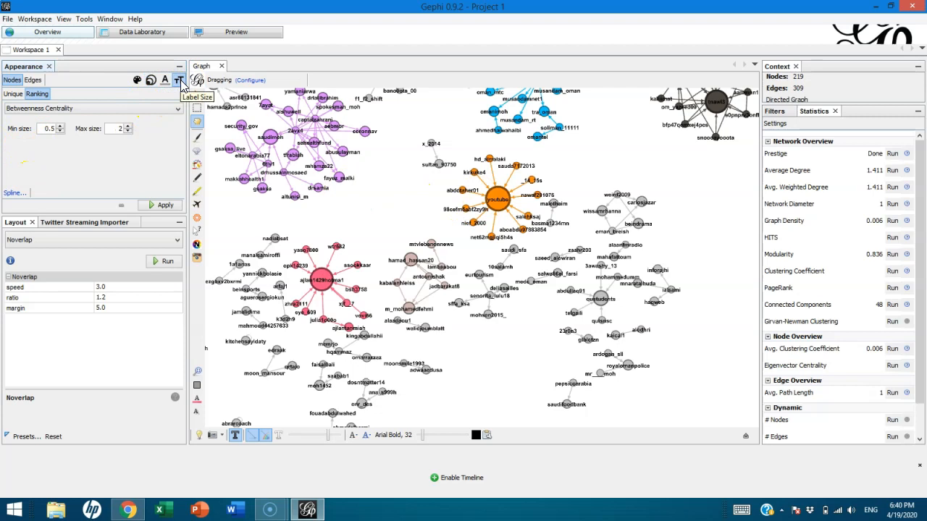
{"action": "left_click", "coordinate": [40, 108]}
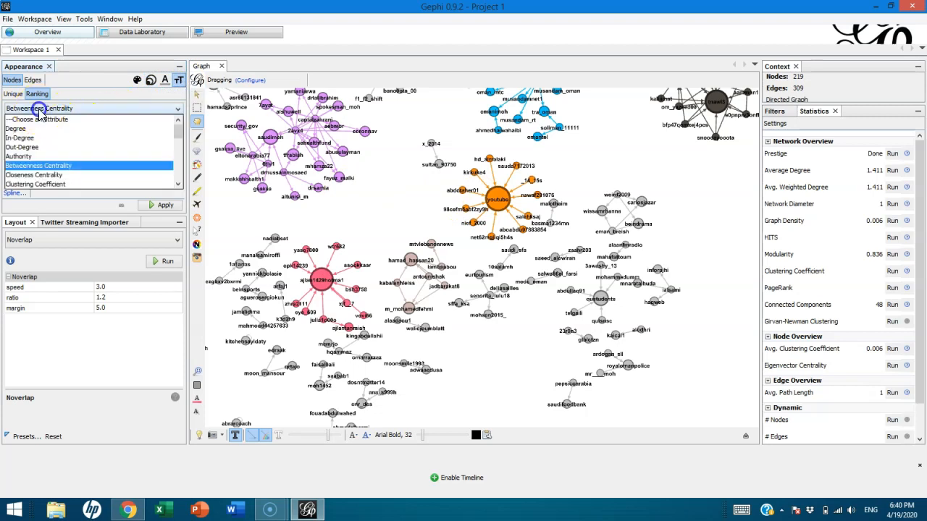
{"action": "left_click", "coordinate": [29, 148]}
{"action": "left_click", "coordinate": [180, 81]}
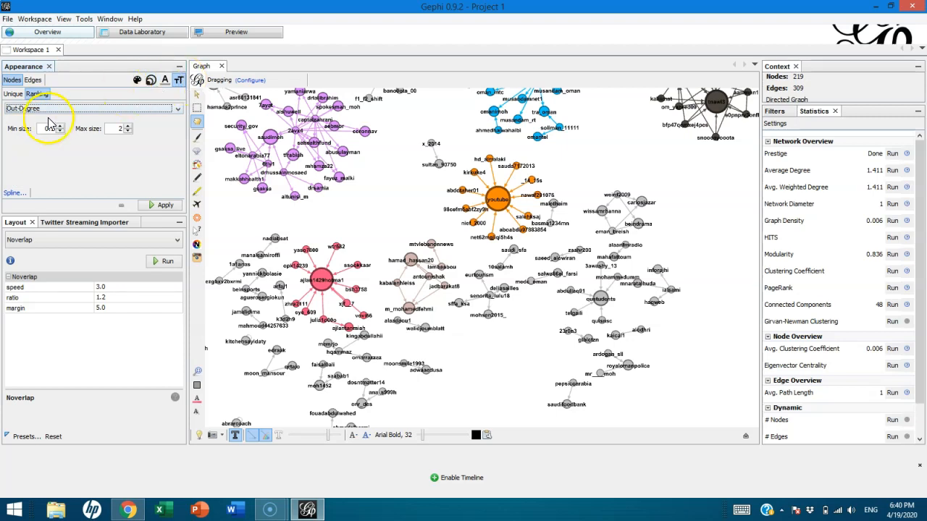
{"action": "left_click", "coordinate": [153, 206]}
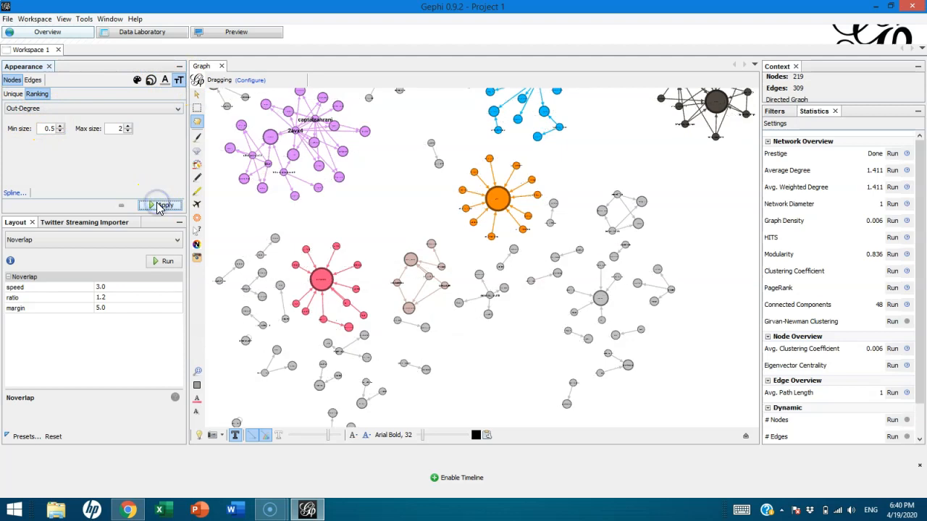
Raise the maximum label size for the Out-Degree ranking first to 3 and finally to 4, applying each value
{"action": "left_click", "coordinate": [128, 130]}
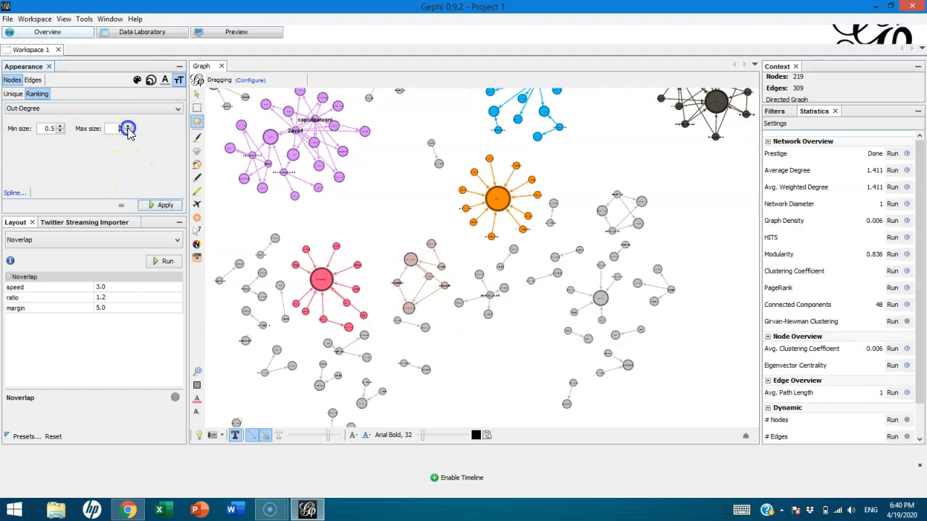
{"action": "left_click", "coordinate": [159, 206]}
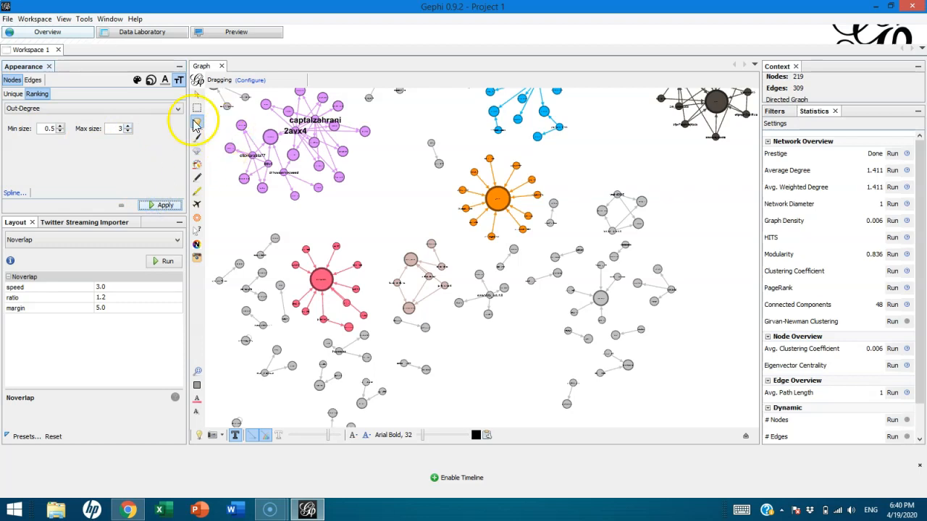
{"action": "left_click", "coordinate": [128, 126]}
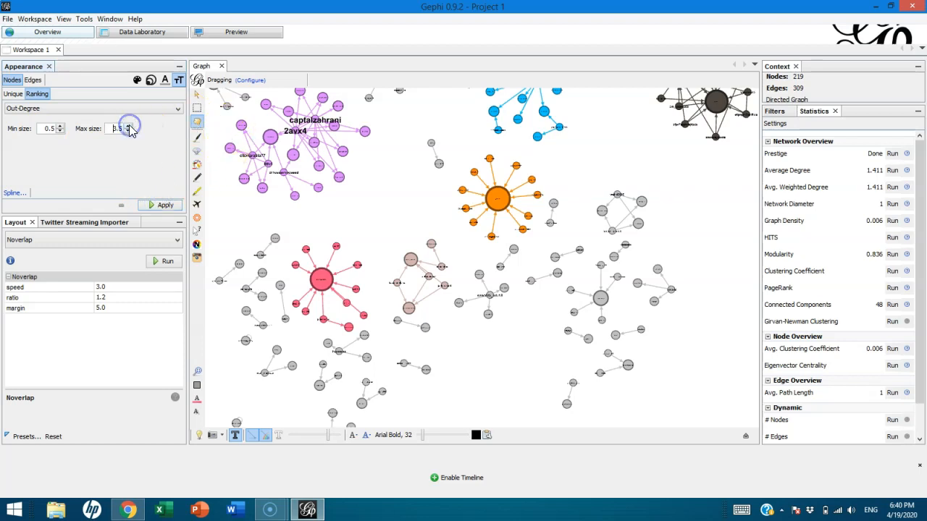
{"action": "left_click", "coordinate": [151, 205]}
Refresh the preview and inspect the graph with labels sized by Out-Degree
{"action": "left_click", "coordinate": [236, 32]}
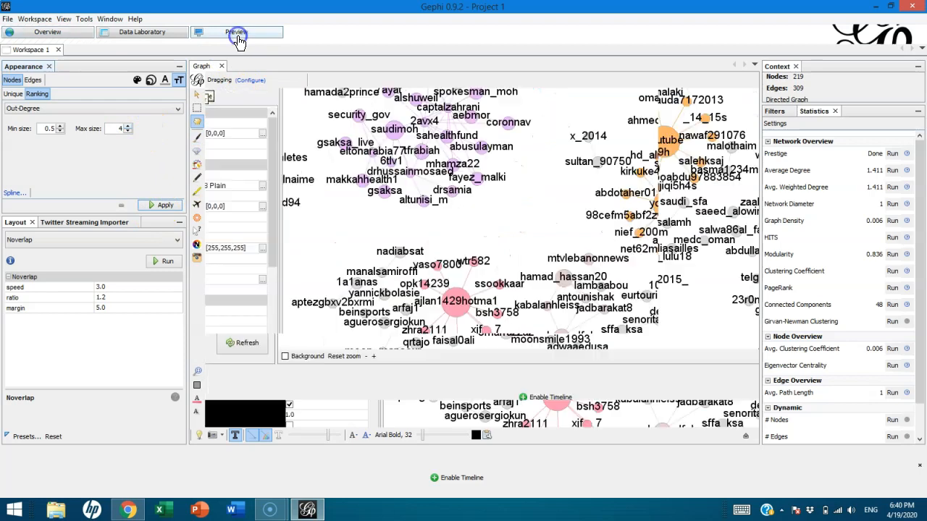
{"action": "left_click", "coordinate": [152, 423]}
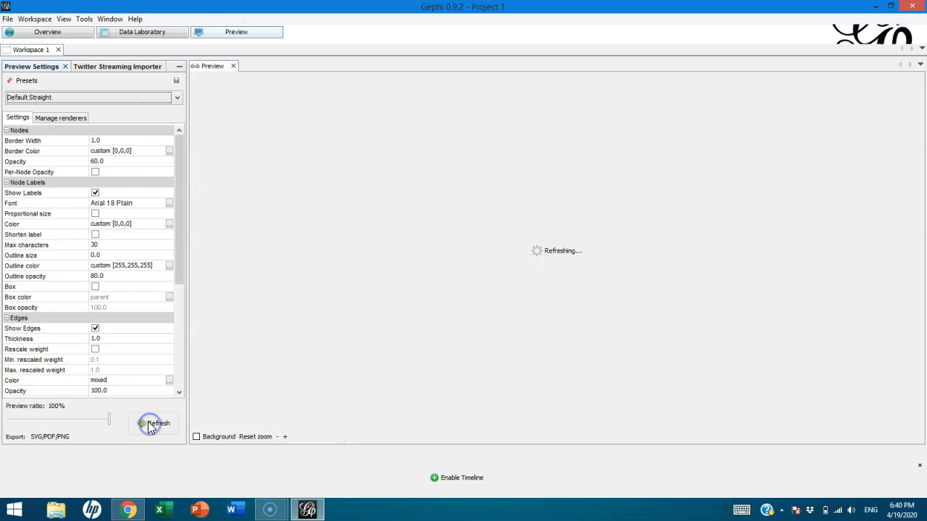
{"action": "left_click_drag", "start_coordinate": [357, 207], "coordinate": [540, 300]}
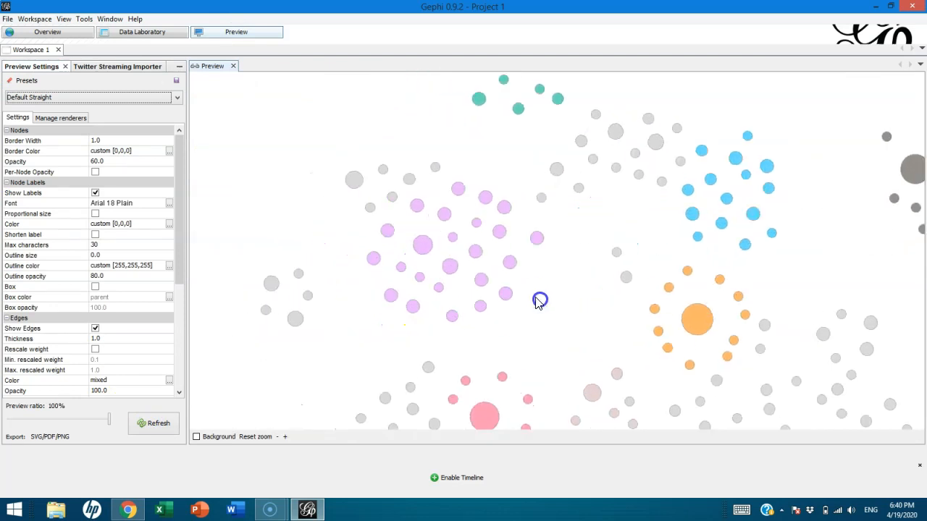
Run the Label Adjust layout again in the Overview at speed 1.0 with node size included
{"action": "left_click", "coordinate": [43, 35]}
{"action": "left_click", "coordinate": [24, 242]}
{"action": "left_click", "coordinate": [24, 282]}
{"action": "left_click", "coordinate": [156, 264]}
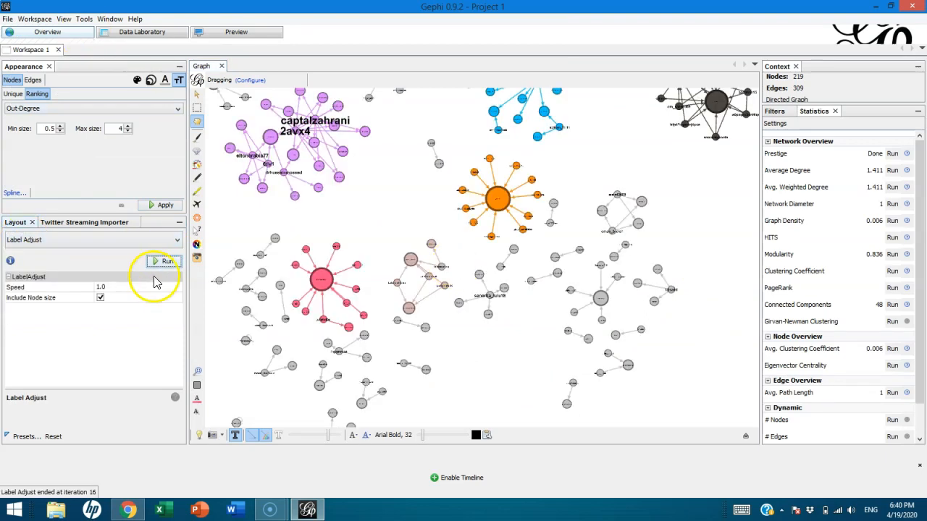
Rerun the Noverlap layout with speed 3.0, ratio 1.2 and margin 5.0
{"action": "left_click", "coordinate": [63, 240]}
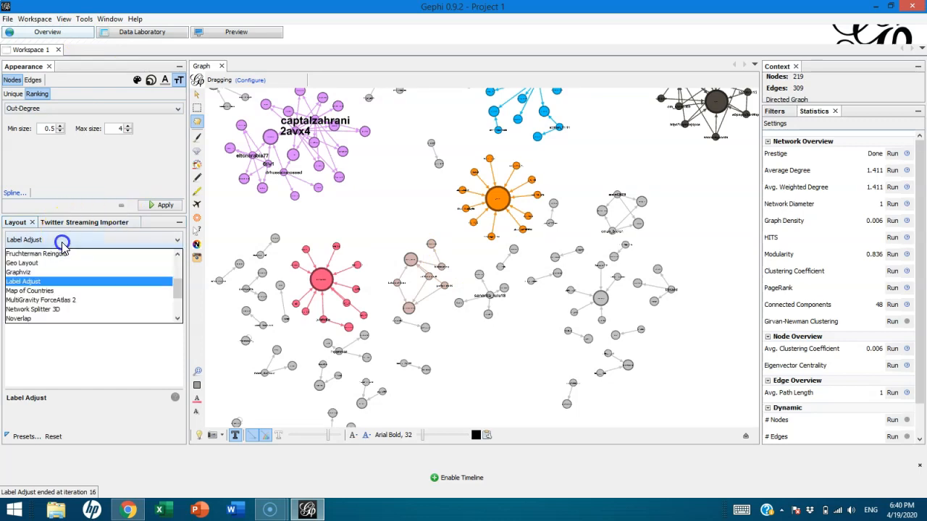
{"action": "key", "text": "n"}
{"action": "key", "text": "n"}
{"action": "left_click", "coordinate": [170, 260]}
Refresh the preview and look over the clusters and their enlarged labels
{"action": "left_click", "coordinate": [237, 32]}
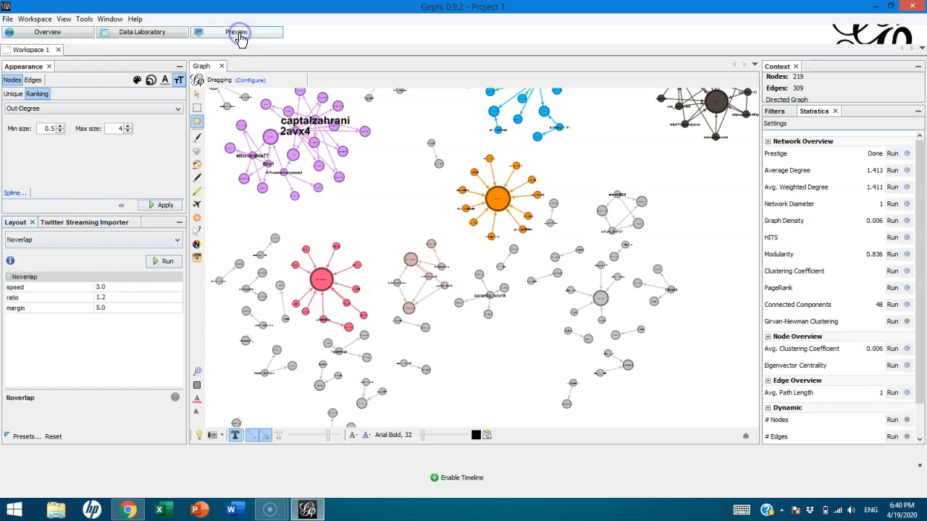
{"action": "left_click", "coordinate": [162, 417]}
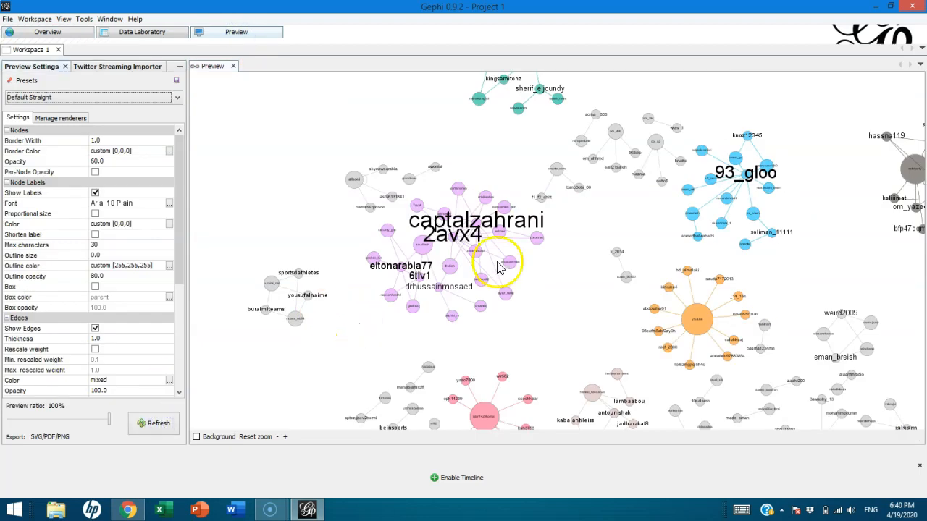
{"action": "left_click_drag", "start_coordinate": [618, 196], "coordinate": [467, 176]}
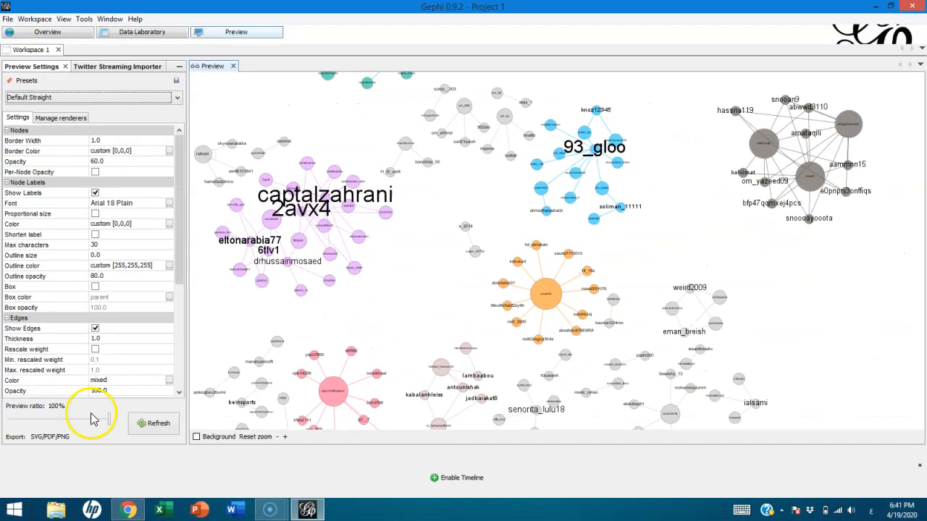
Export the preview as a PDF file named testFirstGEphi in the Documents folder
{"action": "left_click", "coordinate": [83, 355]}
{"action": "left_click", "coordinate": [41, 438]}
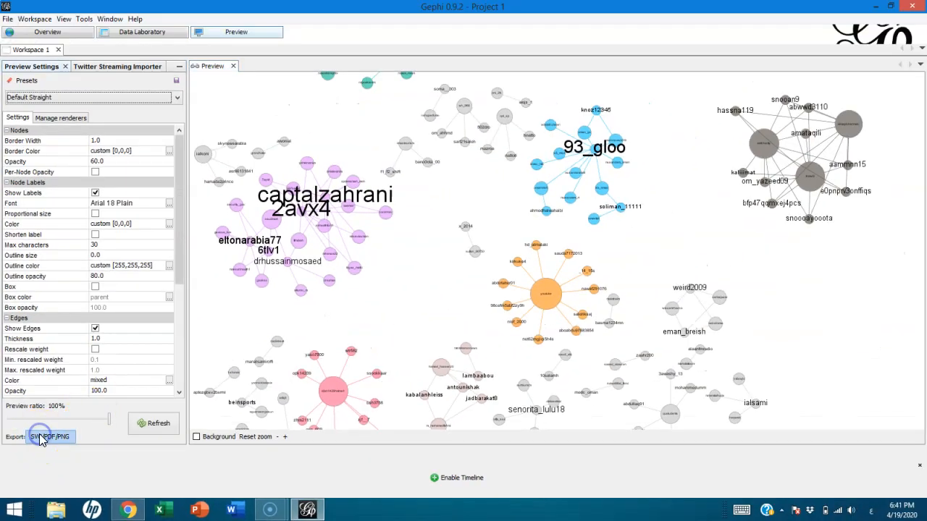
{"action": "left_click", "coordinate": [429, 335]}
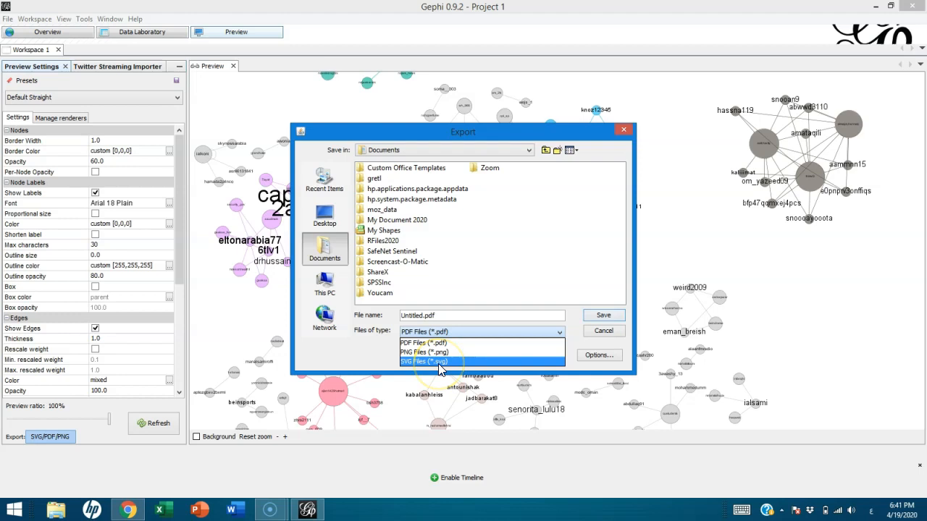
{"action": "left_click", "coordinate": [432, 343]}
{"action": "left_click", "coordinate": [433, 315]}
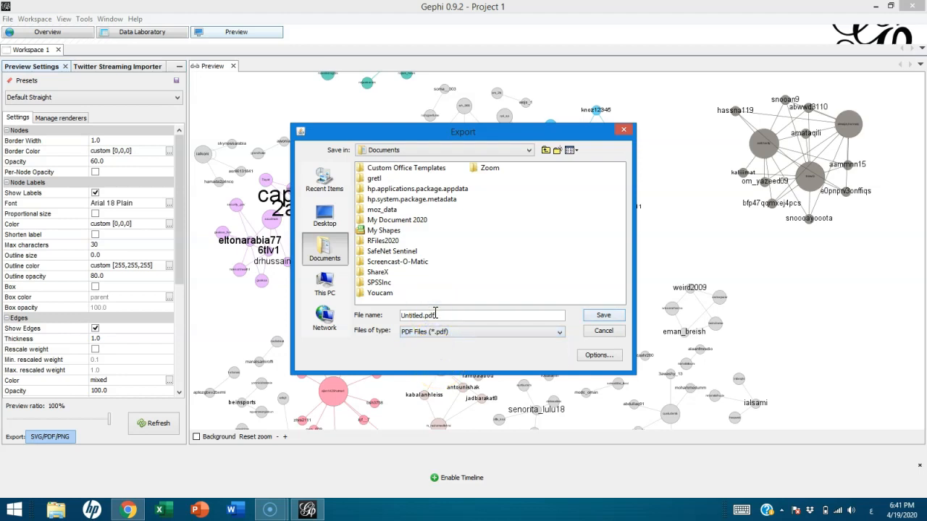
{"action": "left_click_drag", "start_coordinate": [468, 315], "coordinate": [390, 318]}
{"action": "type", "text": "قتسفا"}
{"action": "left_click", "coordinate": [601, 315]}
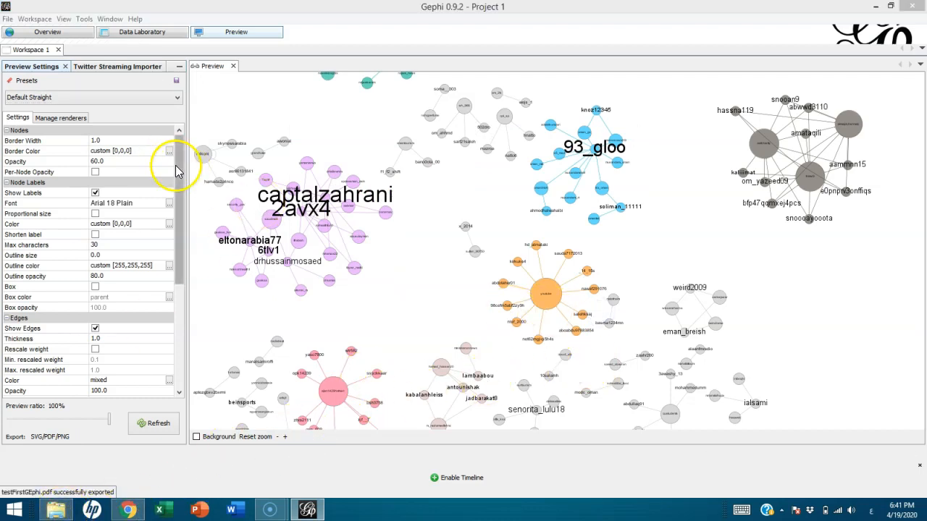
Switch to File Explorer, open the exported testFirstGEphi PDF from Documents and examine the graph
{"action": "key", "text": "super+e"}
{"action": "left_click", "coordinate": [48, 246]}
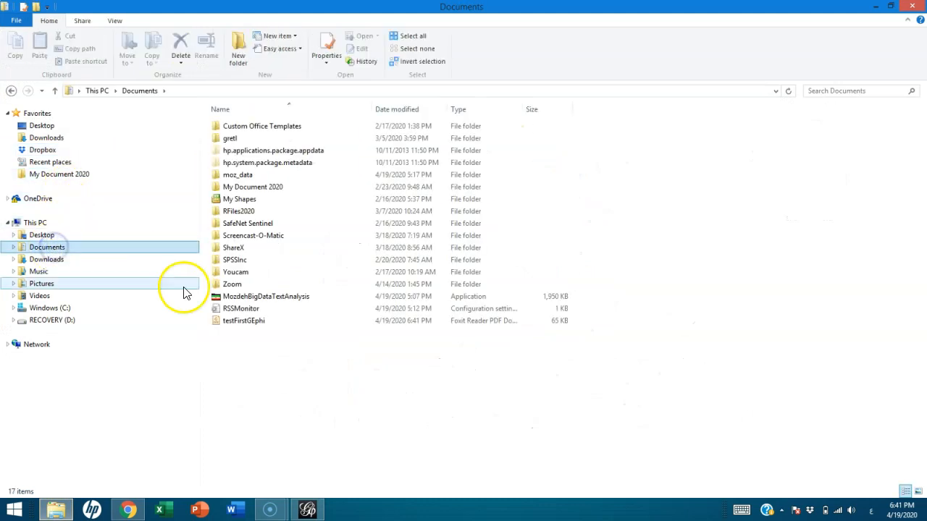
{"action": "double_click", "coordinate": [239, 323]}
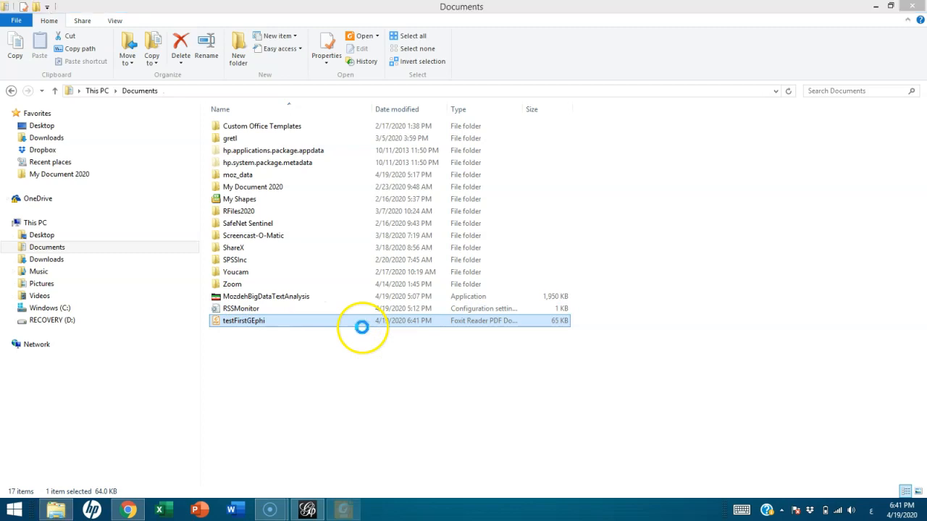
{"action": "scroll", "coordinate": [422, 321], "scroll_direction": "down", "scroll_amount": 4}
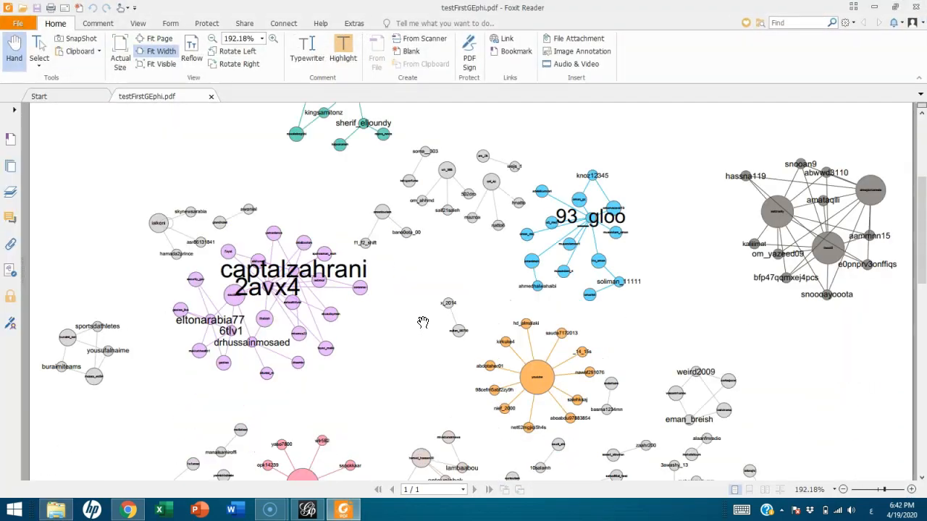
{"action": "scroll", "coordinate": [423, 322], "scroll_direction": "down", "scroll_amount": 1}
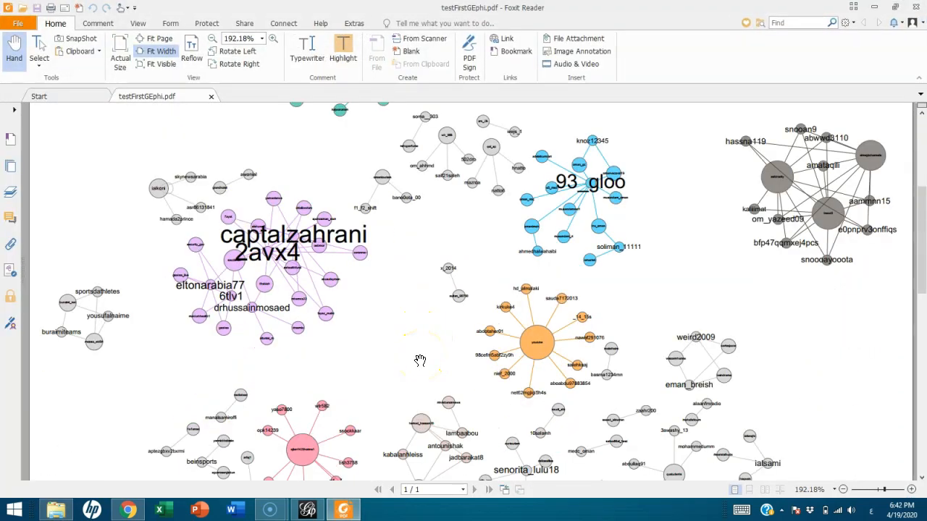
Examine the orange, pink and grey clusters and their labels in the PDF at 300% zoom
{"action": "scroll", "coordinate": [407, 323], "scroll_direction": "up", "scroll_amount": 2}
{"action": "left_click_drag", "start_coordinate": [397, 354], "coordinate": [439, 119]}
{"action": "left_click_drag", "start_coordinate": [476, 256], "coordinate": [435, 170]}
{"action": "scroll", "coordinate": [516, 268], "scroll_direction": "up", "scroll_amount": 2}
{"action": "left_click_drag", "start_coordinate": [551, 249], "coordinate": [344, 338]}
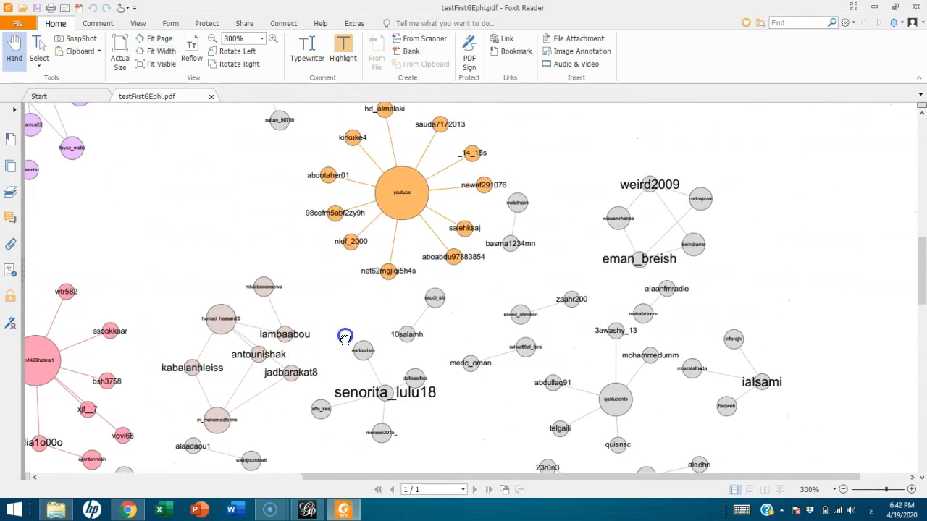
{"action": "scroll", "coordinate": [420, 276], "scroll_direction": "left", "scroll_amount": 3}
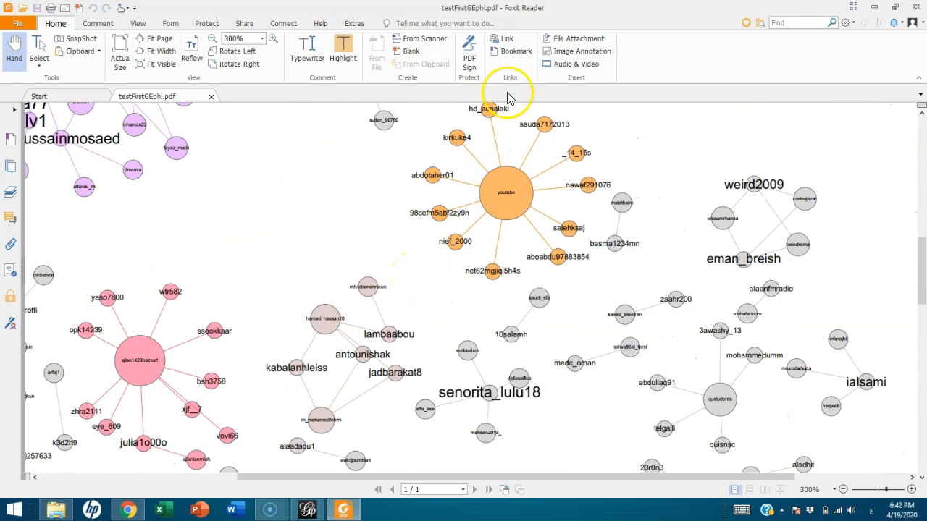
{"action": "left_click_drag", "start_coordinate": [400, 288], "coordinate": [361, 150]}
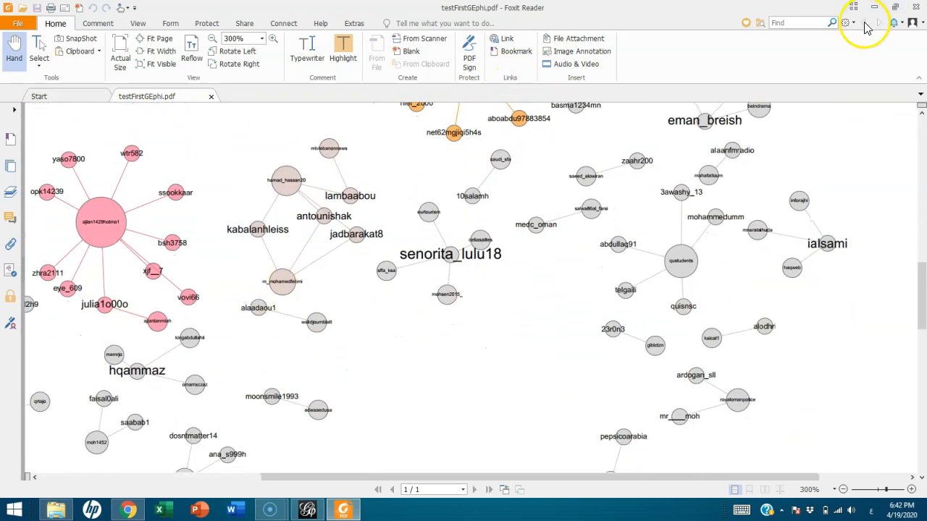
Switch the keyboard input to English and search the PDF for the node label text "seno"
{"action": "scroll", "coordinate": [410, 364], "scroll_direction": "down", "scroll_amount": 3}
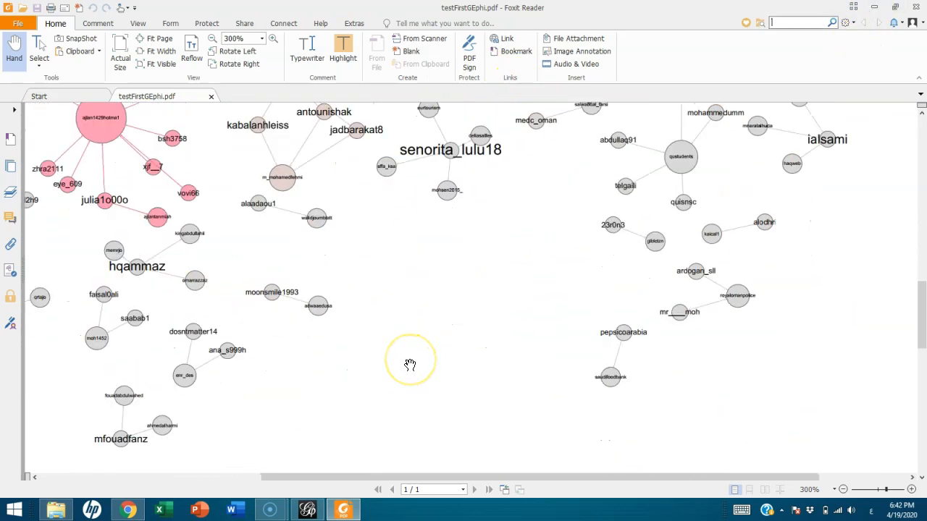
{"action": "key", "text": "super+space"}
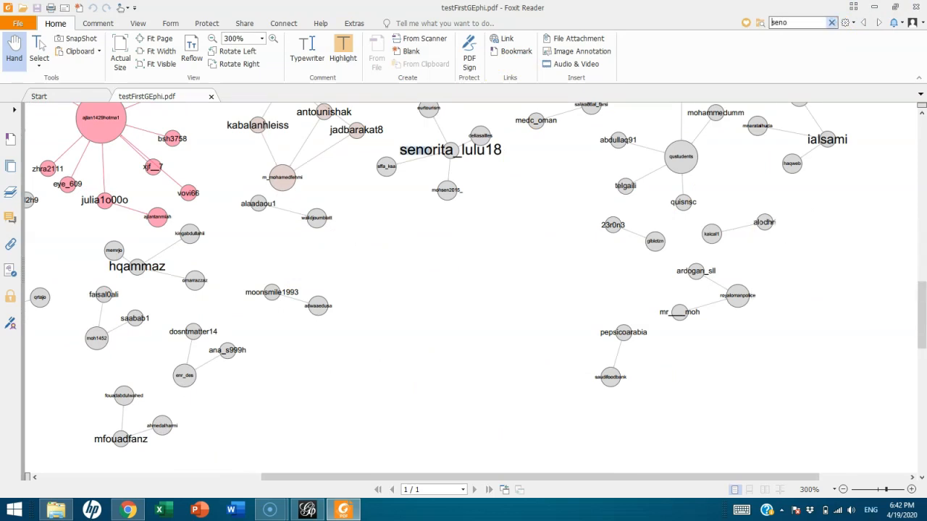
{"action": "left_click_drag", "start_coordinate": [397, 234], "coordinate": [523, 302]}
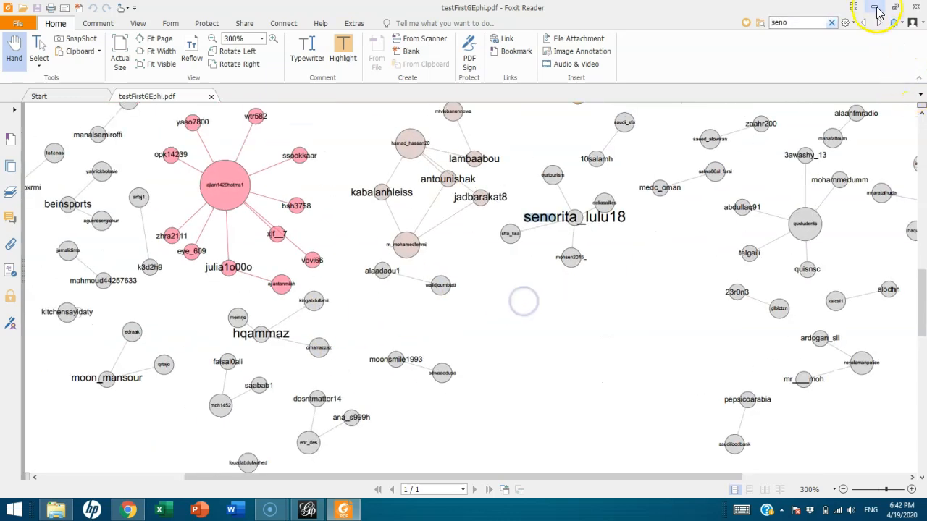
Minimize the PDF reader and the Documents folder window to return to the Gephi preview
{"action": "left_click", "coordinate": [874, 8]}
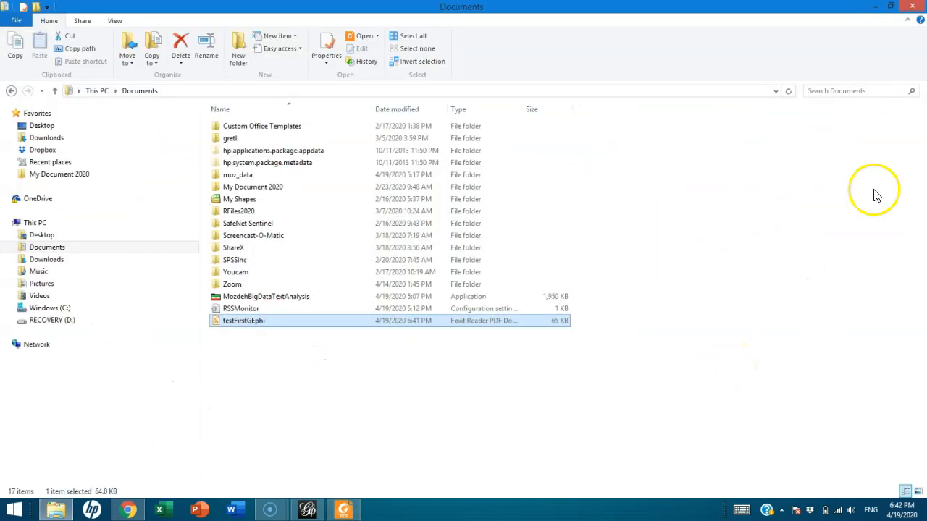
{"action": "left_click", "coordinate": [875, 6]}
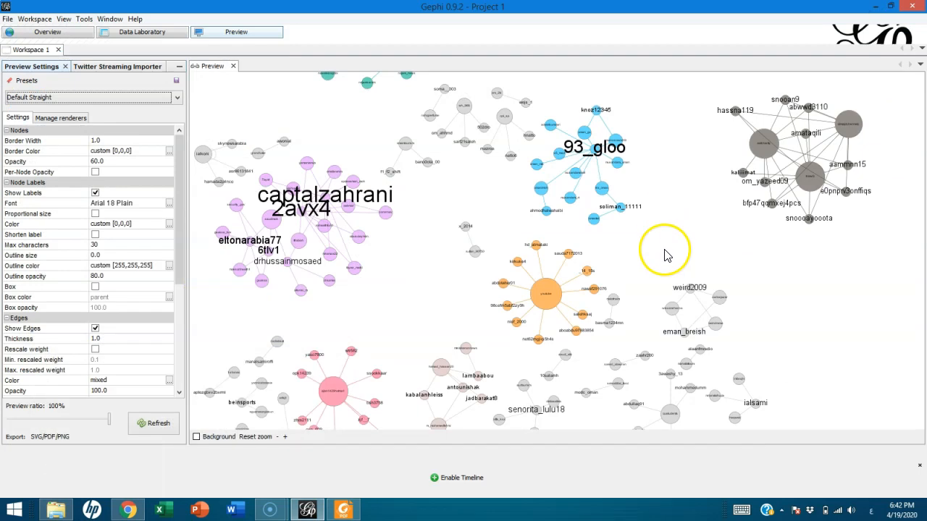